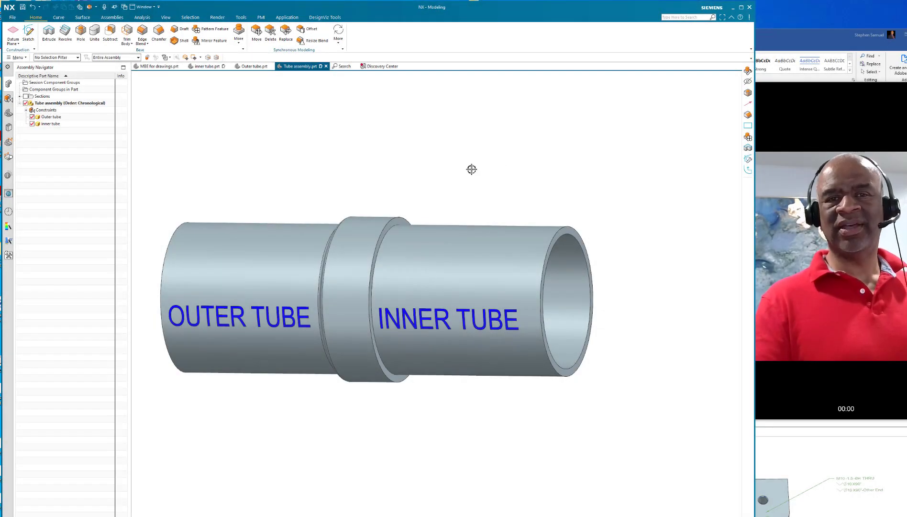
Section the tube assembly with section curves shown, inspect it, then clear the section view
middle_drag(415, 174, 433, 141)
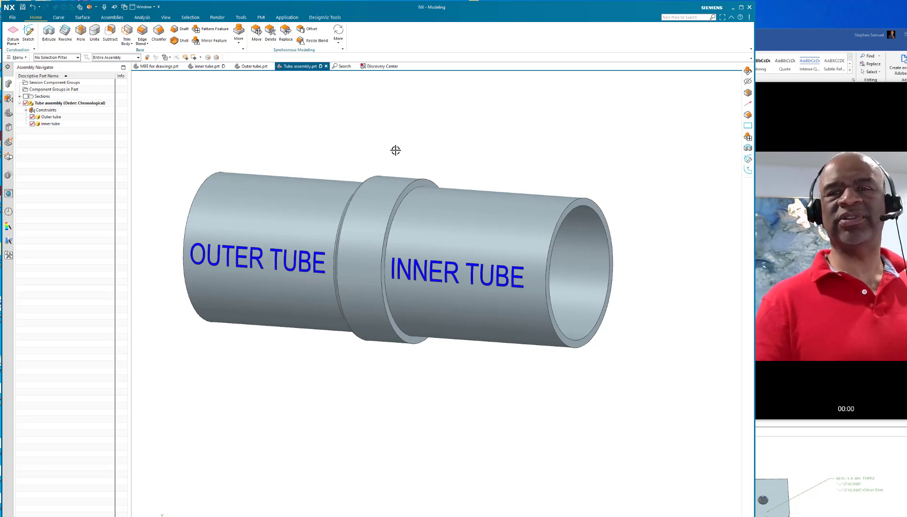
mouse_move(396, 147)
middle_down()
mouse_move(415, 141)
mouse_move(373, 144)
mouse_move(412, 138)
middle_up()
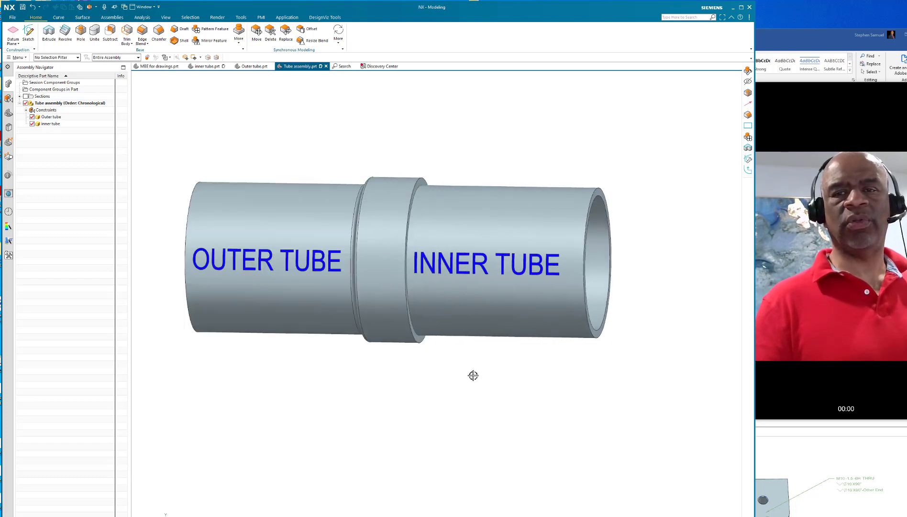
mouse_move(474, 375)
middle_down()
mouse_move(411, 364)
mouse_move(482, 368)
mouse_move(463, 376)
middle_up()
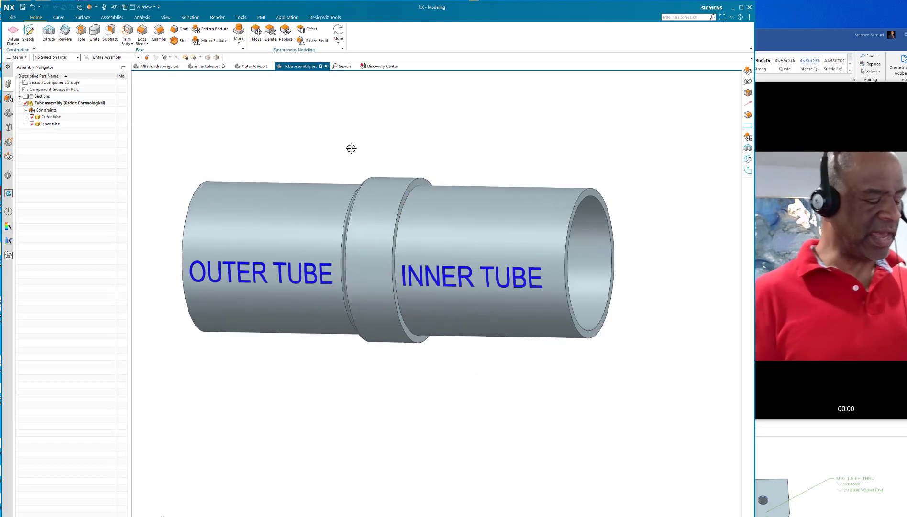
key(ctrl+h)
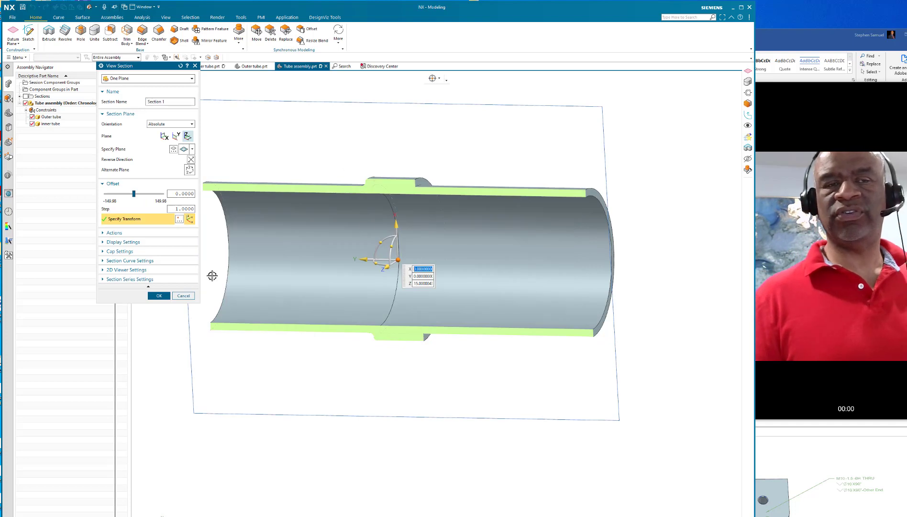
click(169, 253)
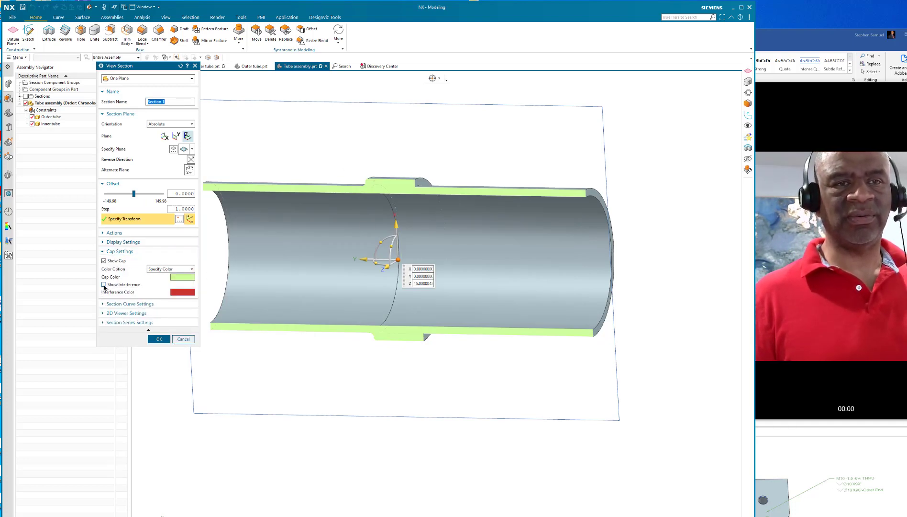
click(119, 304)
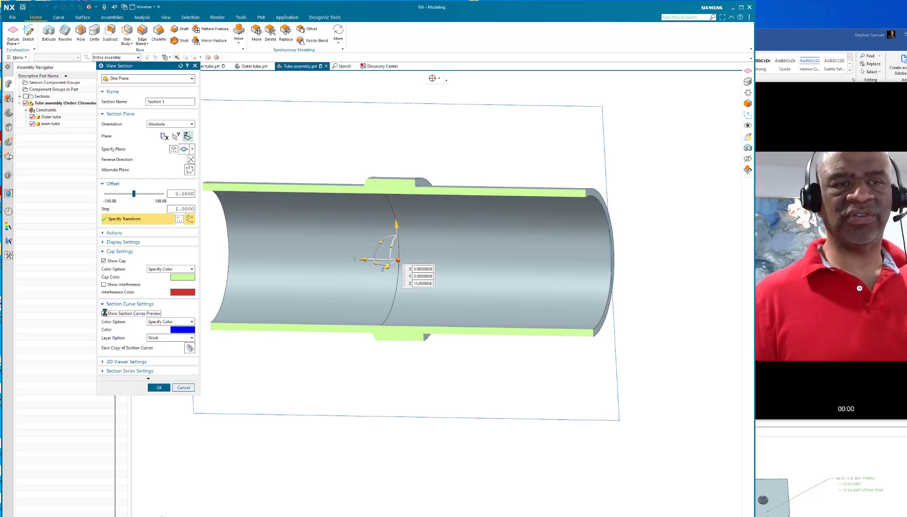
click(104, 313)
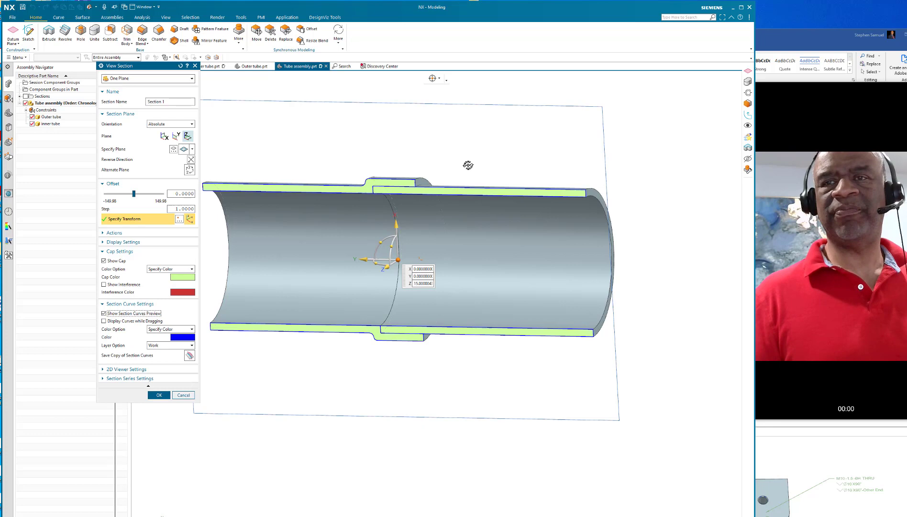
mouse_move(468, 165)
middle_down()
mouse_move(448, 175)
mouse_move(487, 159)
mouse_move(420, 195)
mouse_move(475, 167)
middle_up()
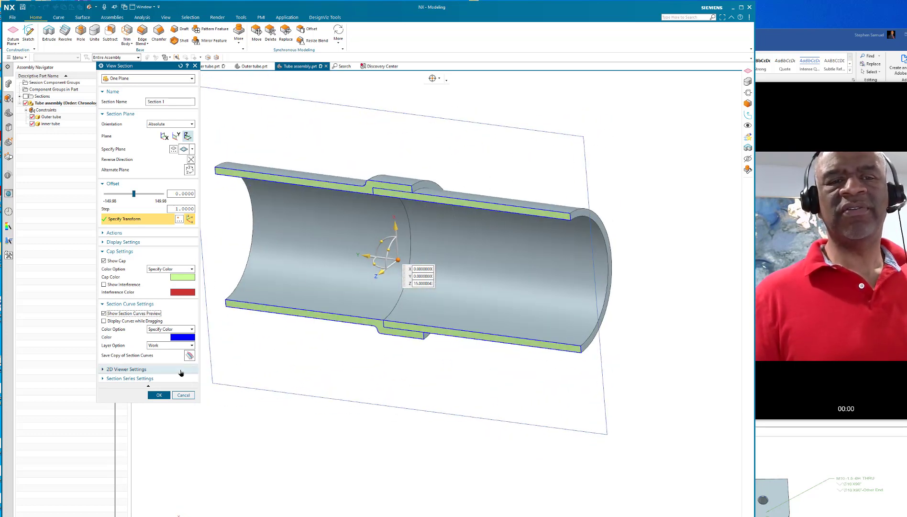
click(181, 395)
mouse_move(405, 158)
middle_down()
mouse_move(418, 142)
mouse_move(421, 151)
middle_up()
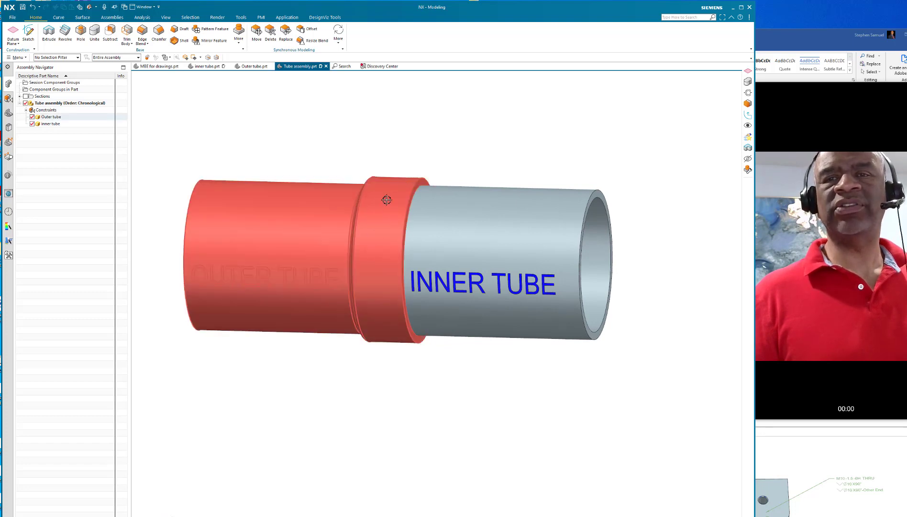
mouse_move(431, 125)
middle_down()
mouse_move(453, 121)
mouse_move(426, 130)
middle_up()
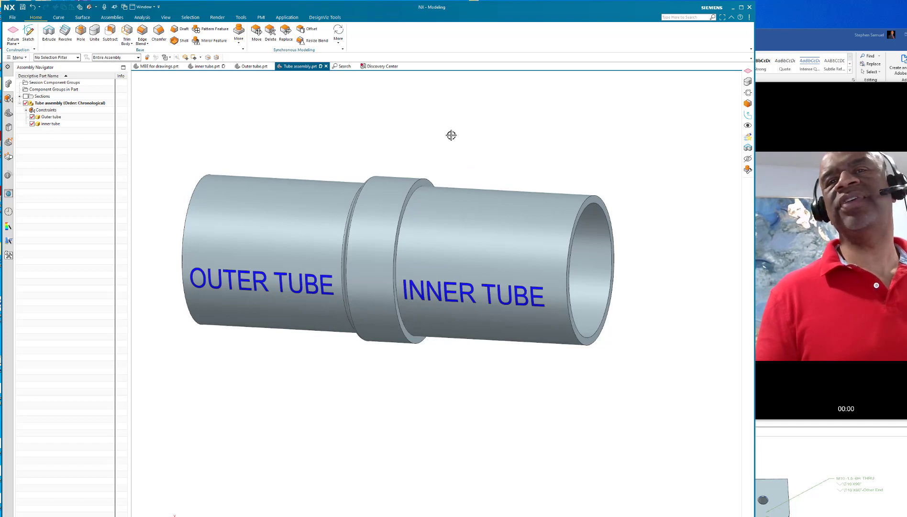
middle_drag(451, 136, 391, 130)
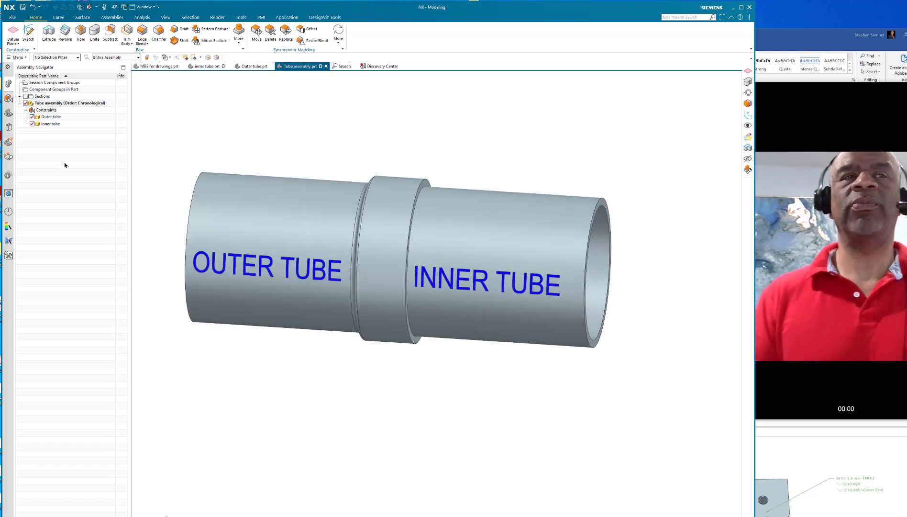
Set the Outer tube as work part and place a datum plane -15 mm from its circular edge
right_click(67, 118)
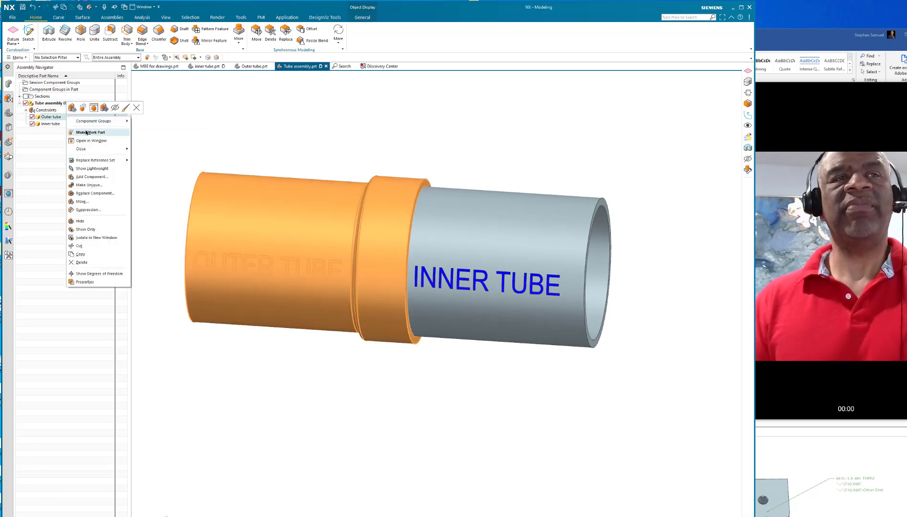
click(86, 132)
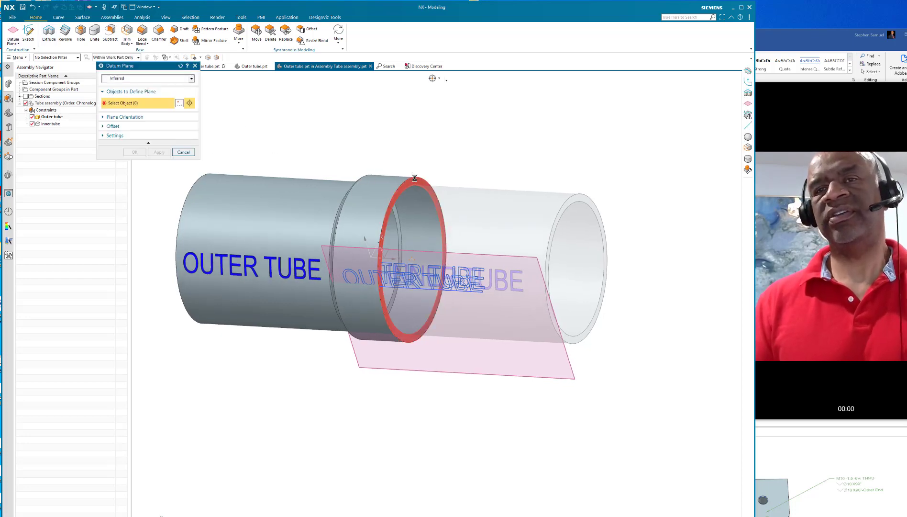
click(414, 178)
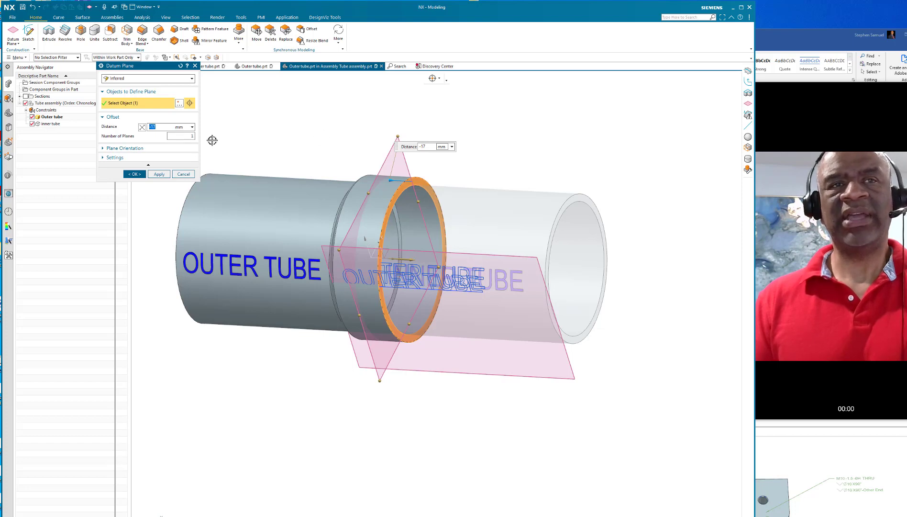
text(-15)
key(Return)
click(134, 174)
mouse_move(481, 148)
middle_down()
mouse_move(526, 146)
mouse_move(490, 153)
middle_up()
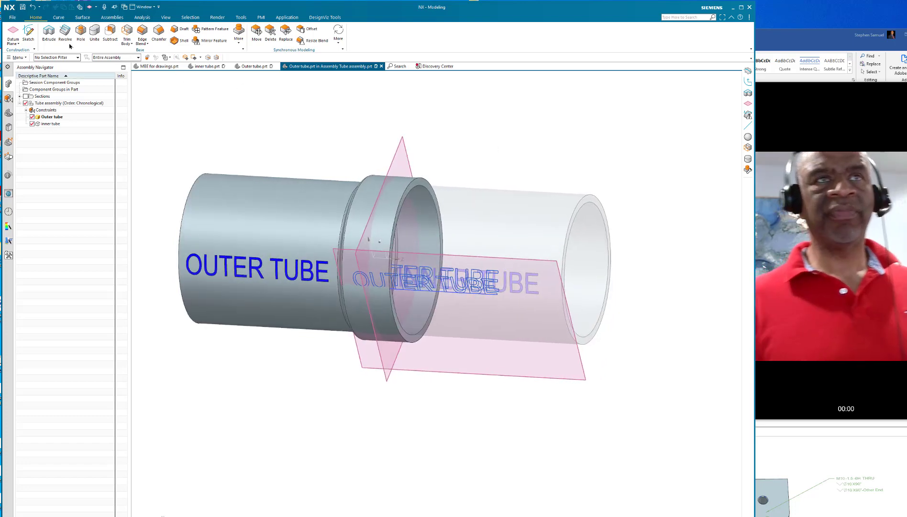
Create an intersection curve between the collar's outer face and the datum plane
click(58, 17)
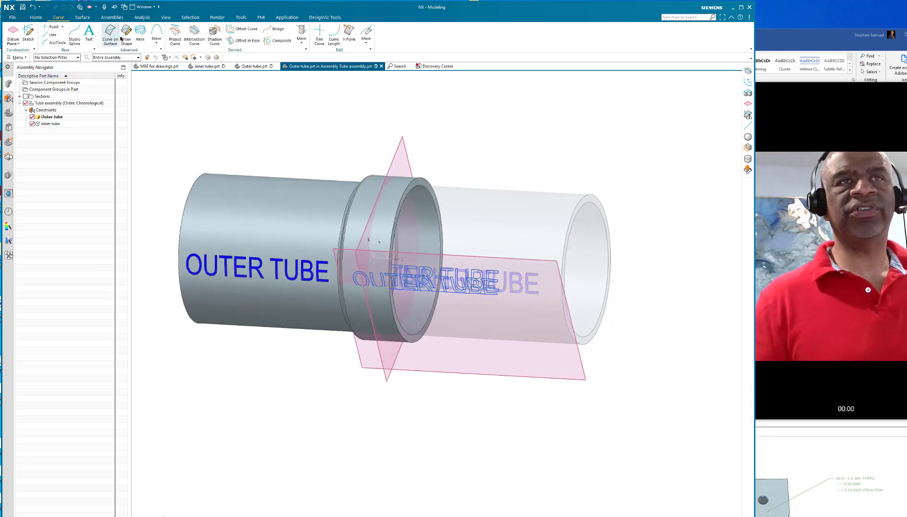
click(194, 34)
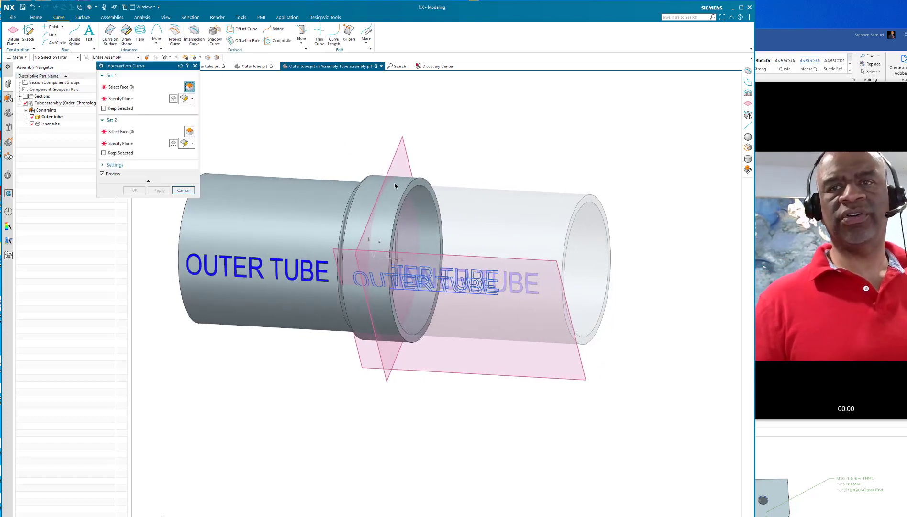
click(393, 184)
click(117, 121)
click(397, 147)
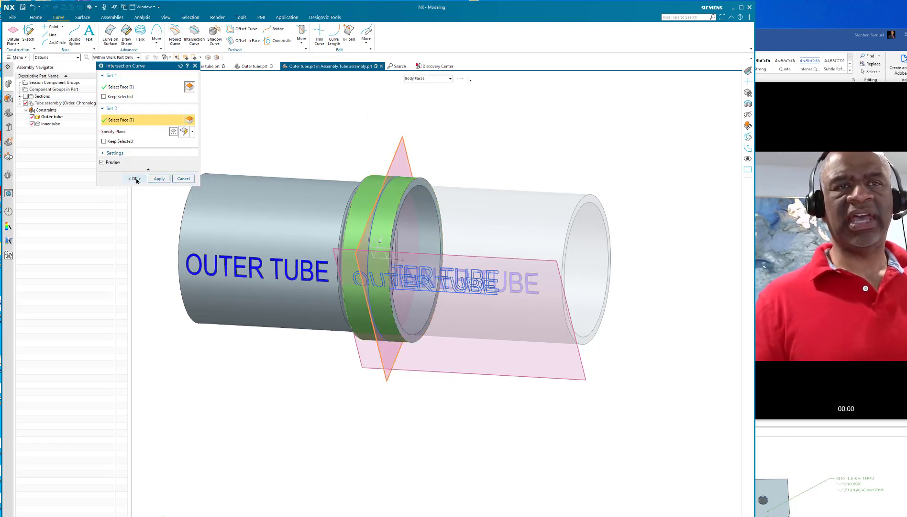
click(135, 178)
Place a point at the end of the new intersection curve
middle_drag(344, 142, 404, 158)
scroll(404, 159, up, 3)
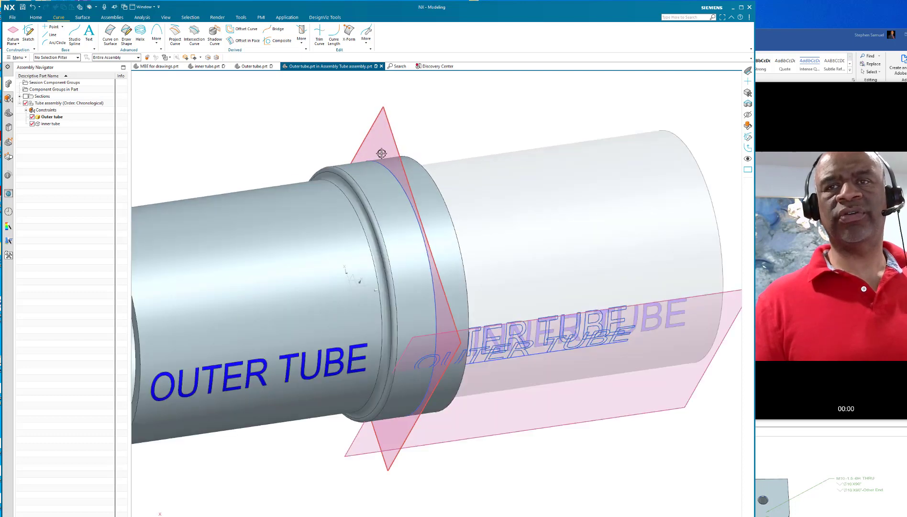
click(56, 26)
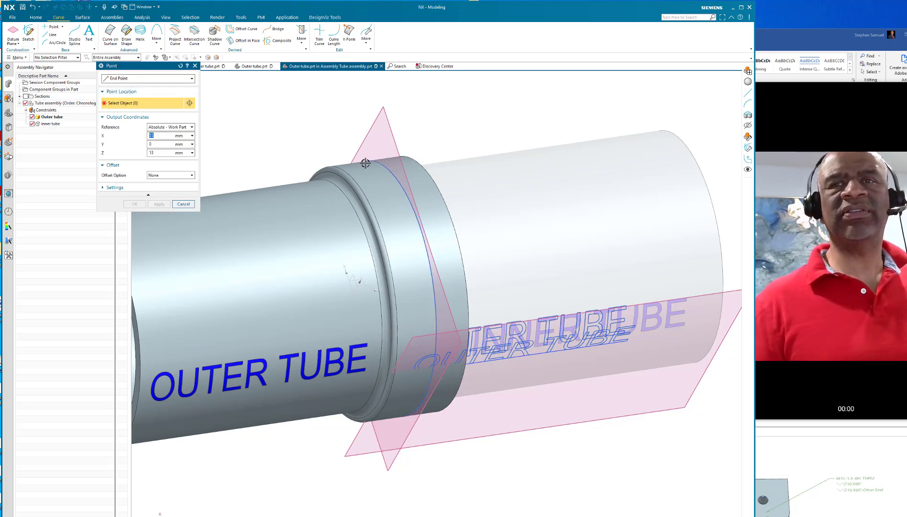
click(389, 169)
middle_drag(452, 129, 376, 192)
click(133, 204)
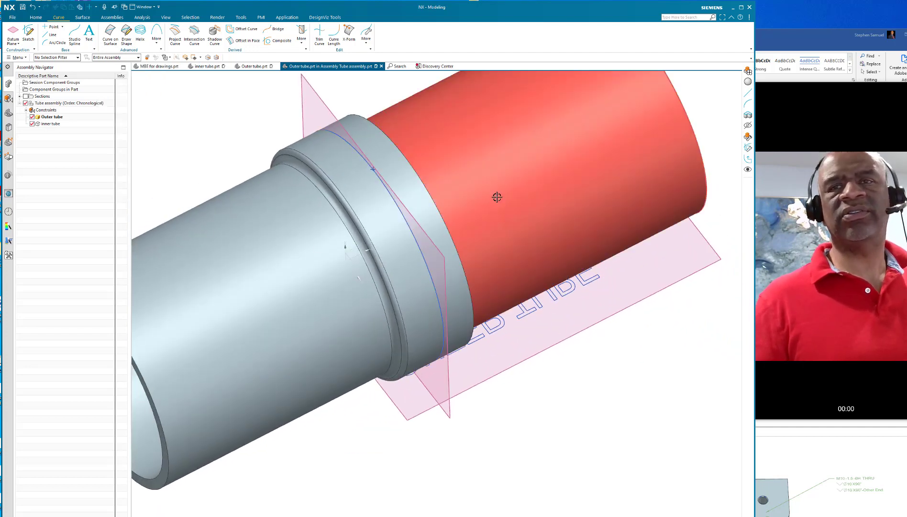
middle_drag(496, 196, 476, 161)
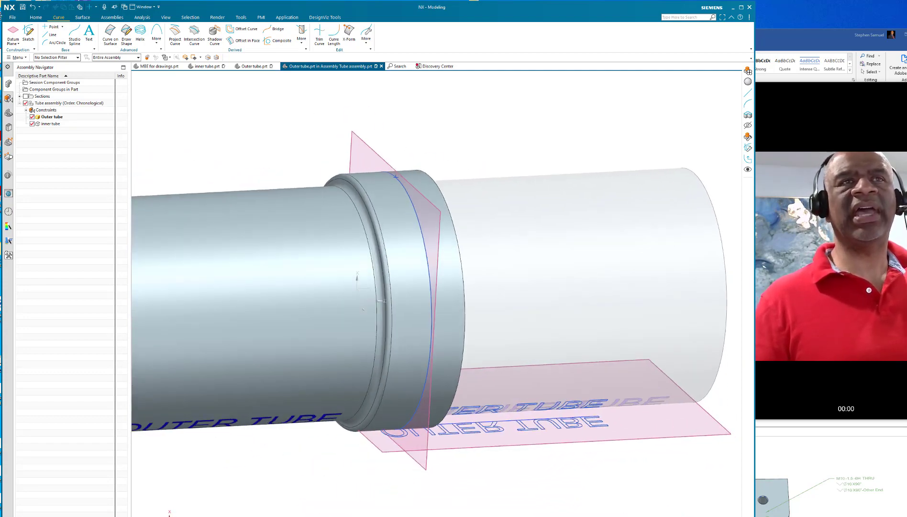
Start a Pattern Feature and select the point at the collar edge
click(35, 18)
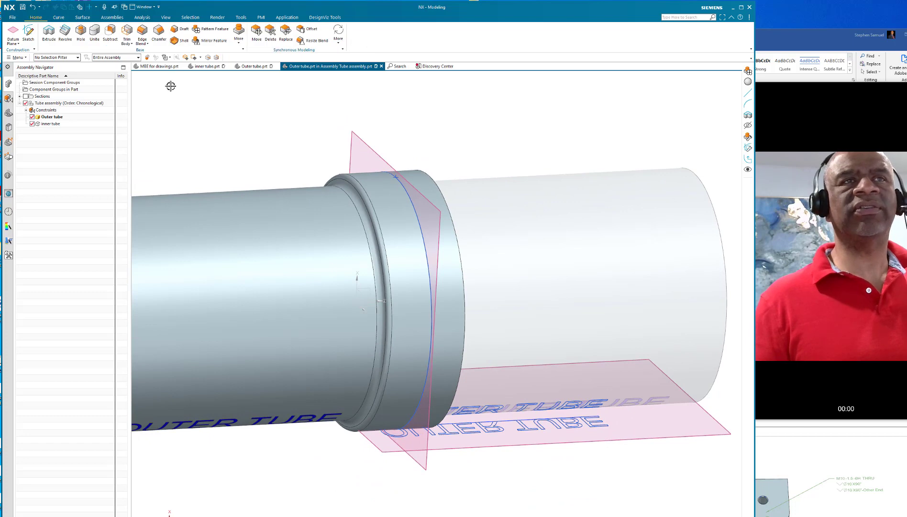
click(238, 35)
click(203, 27)
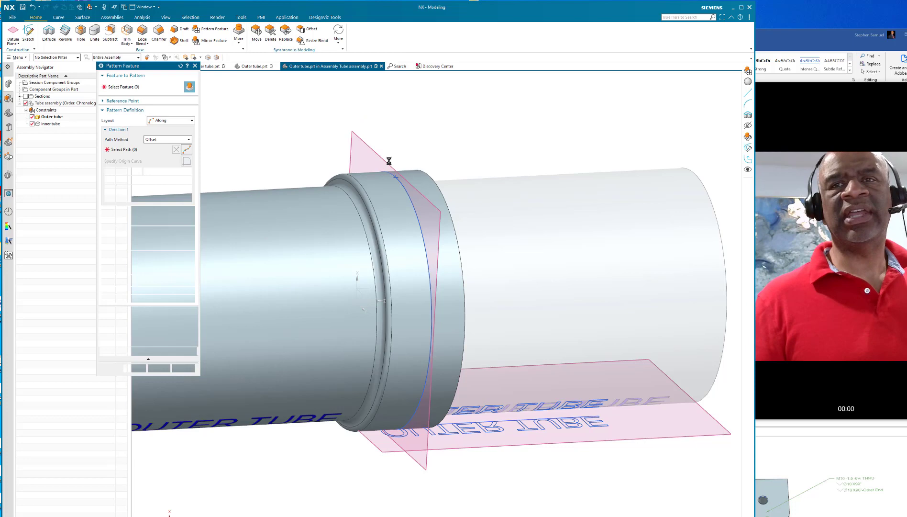
click(396, 175)
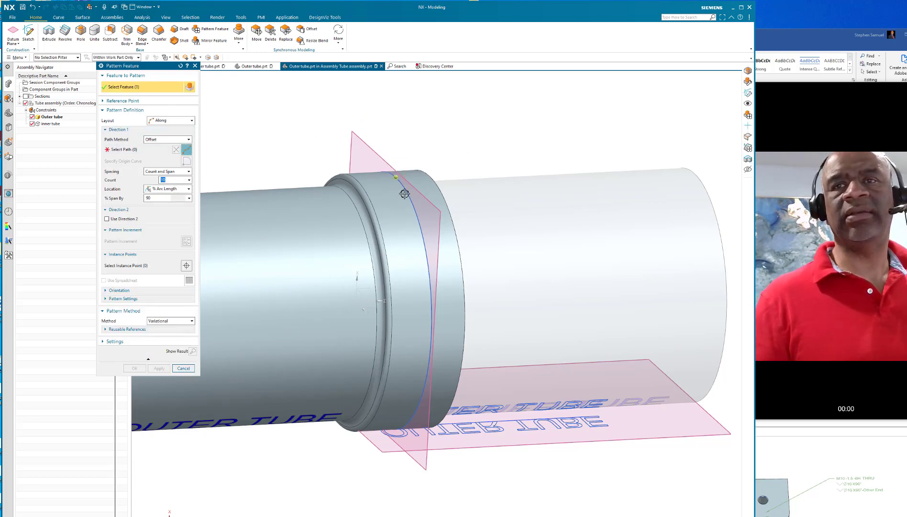
mouse_move(400, 120)
middle_down()
mouse_move(399, 109)
mouse_move(393, 121)
mouse_move(389, 113)
middle_up()
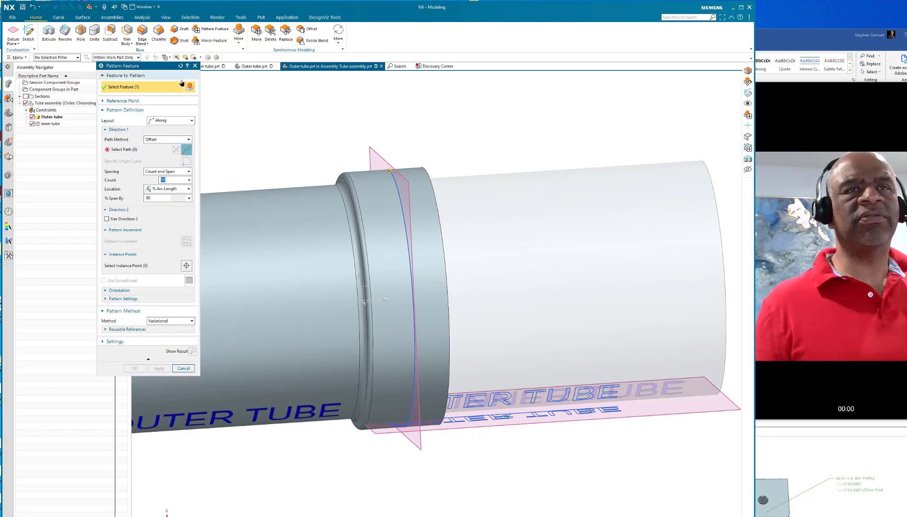
mouse_move(312, 119)
middle_down()
mouse_move(354, 123)
mouse_move(334, 123)
mouse_move(317, 103)
mouse_move(324, 108)
middle_up()
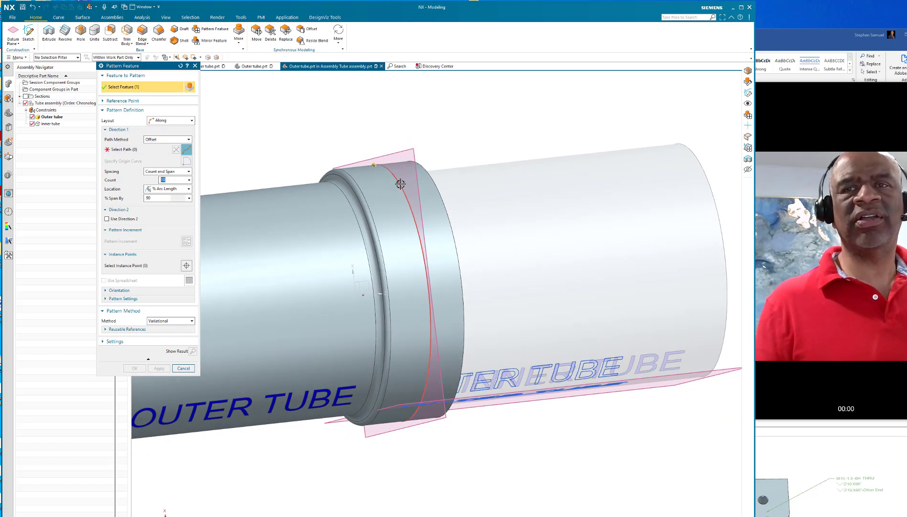
Pattern it along the collar curve using Count and Span, count 10, 360% span, then close
click(121, 150)
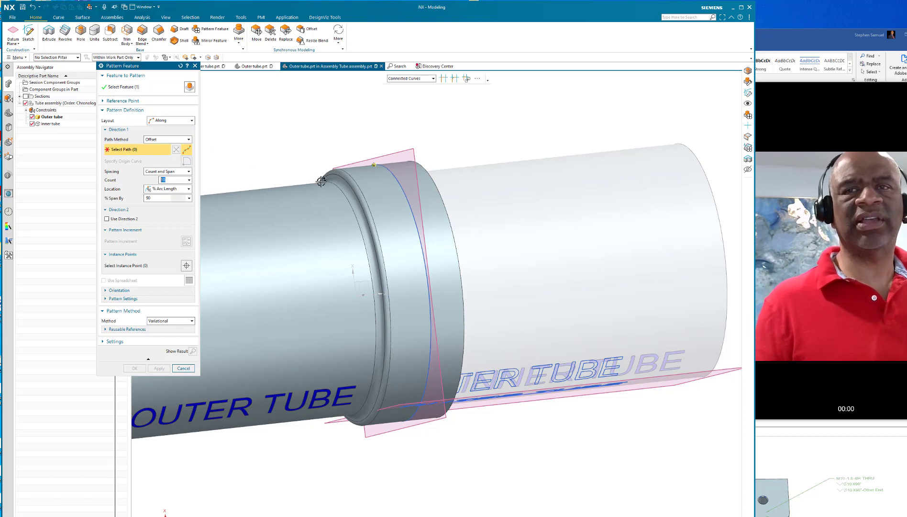
click(394, 178)
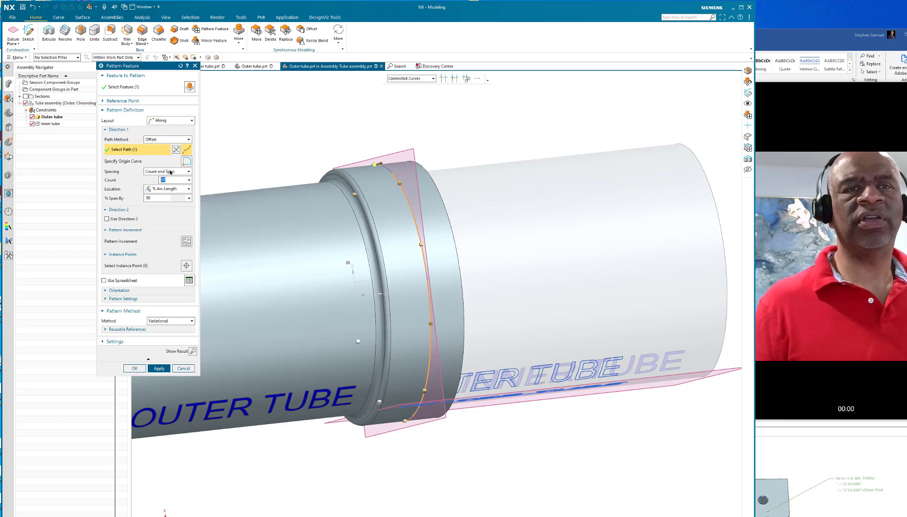
click(154, 197)
text(360)
key(Return)
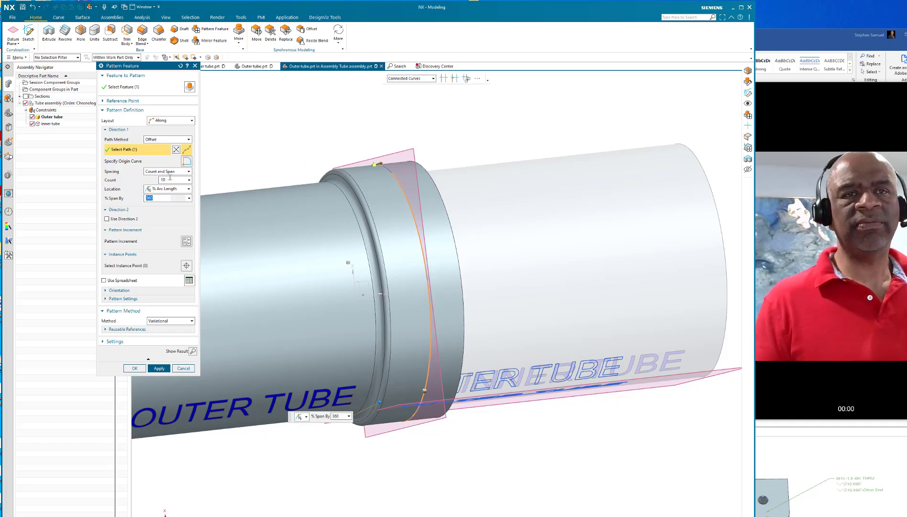
click(186, 172)
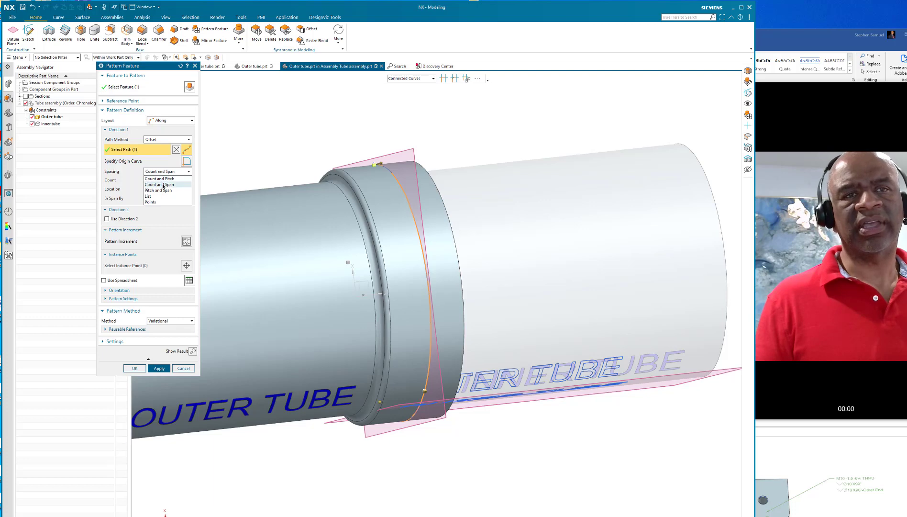
click(163, 185)
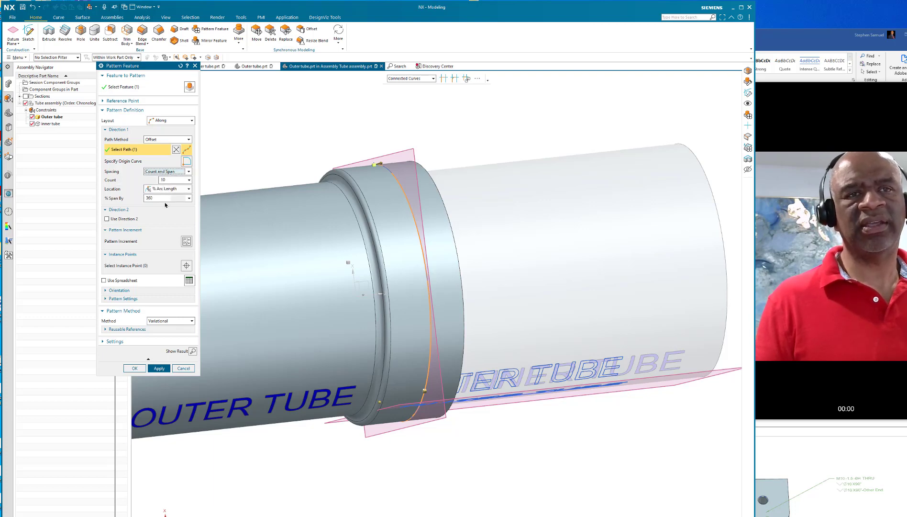
middle_drag(295, 157, 317, 190)
click(159, 369)
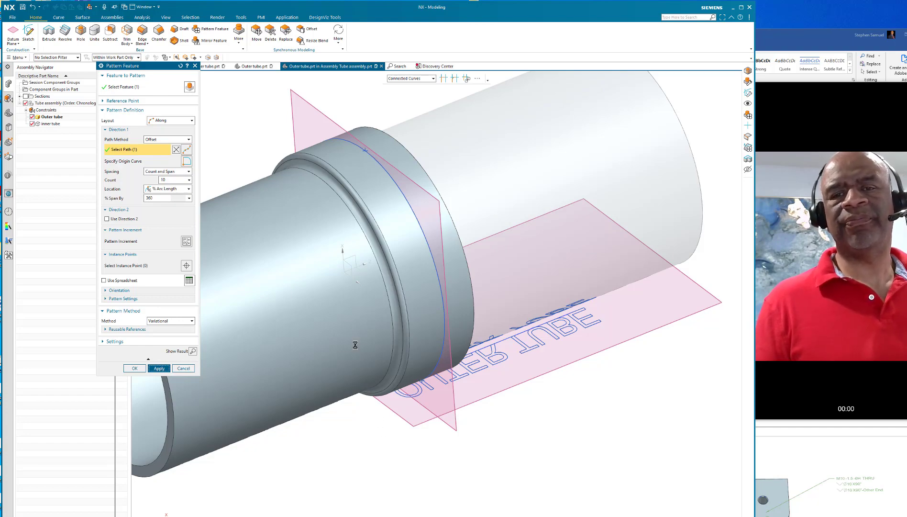
middle_drag(352, 343, 232, 408)
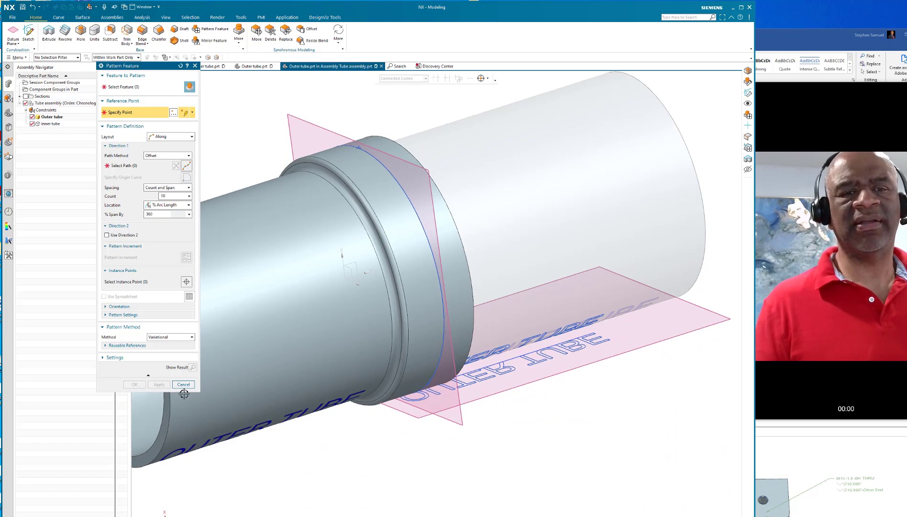
click(184, 385)
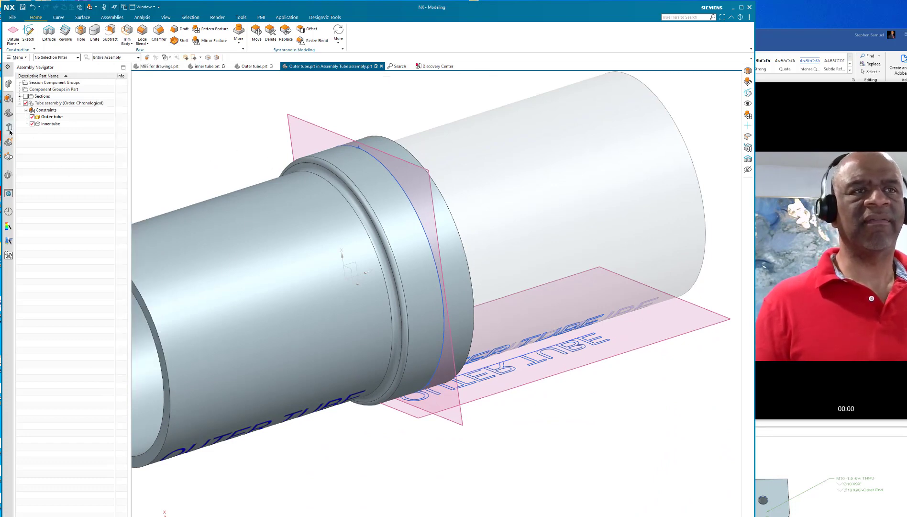
Edit the Pattern Feature with rollback, changing % Span By from 360 to 100
click(9, 114)
right_click(55, 240)
click(76, 273)
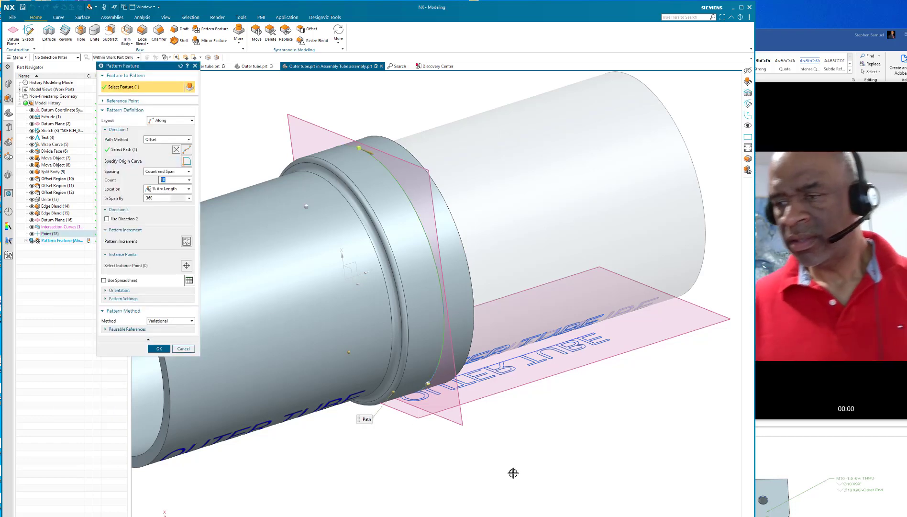
click(157, 198)
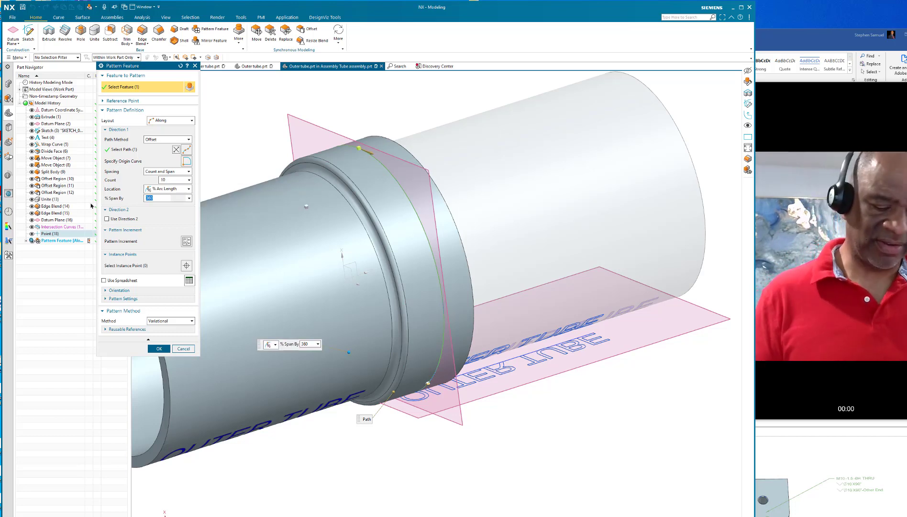
text(0)
key(Return)
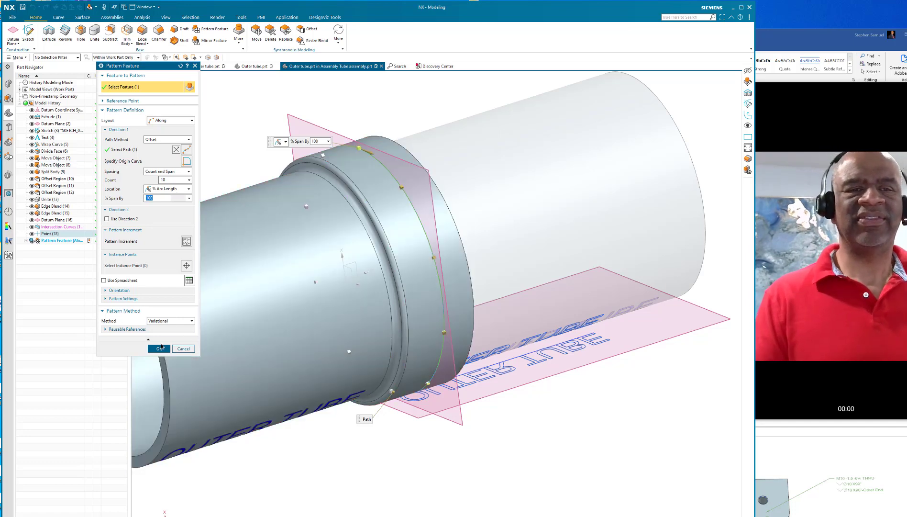
click(157, 349)
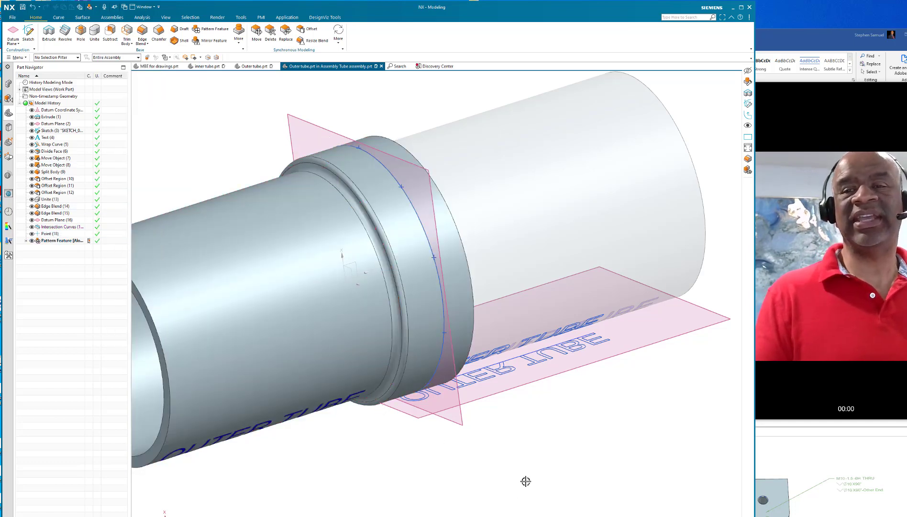
Keep the Hole Series type and box-select the ten patterned points as M10 clearance hole positions
middle_drag(524, 480, 514, 462)
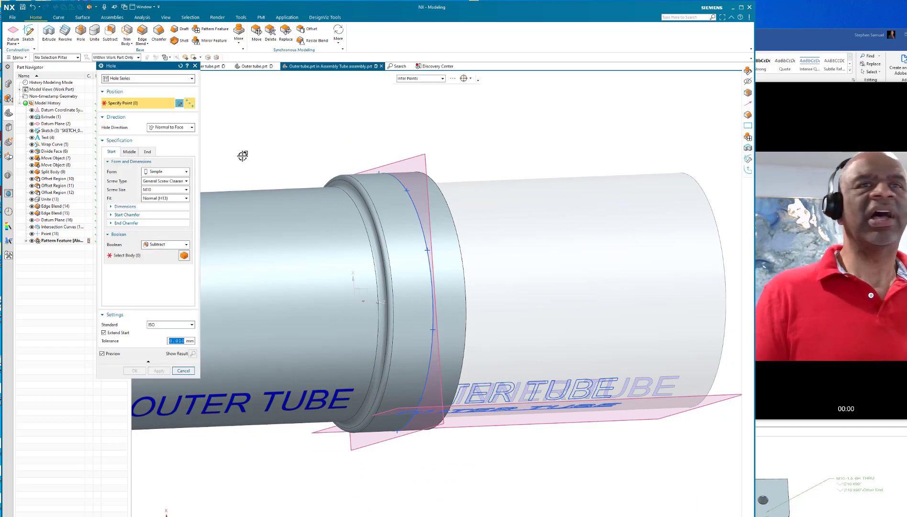
click(132, 80)
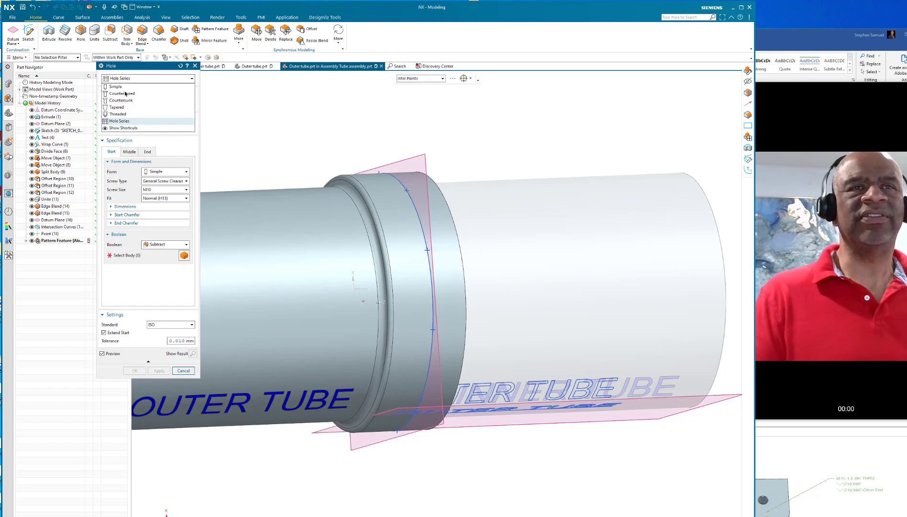
click(116, 122)
middle_drag(307, 144, 297, 109)
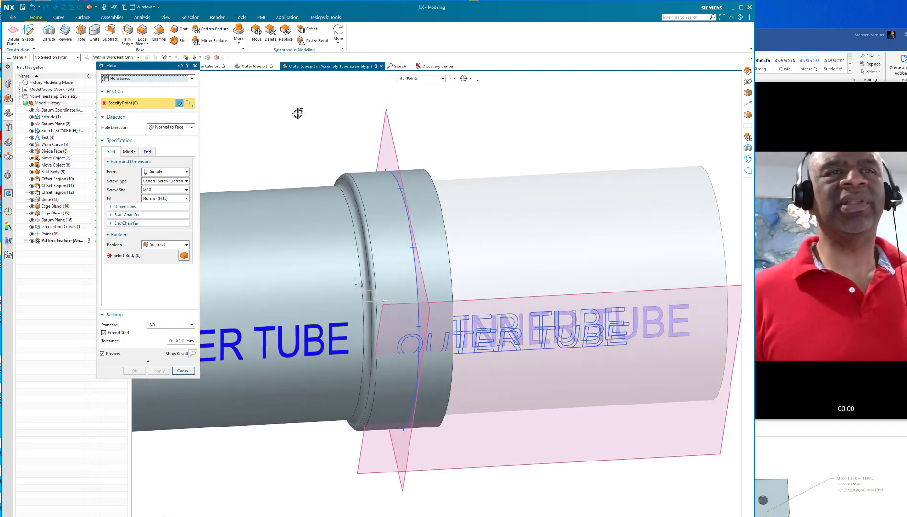
middle_drag(299, 127, 292, 115)
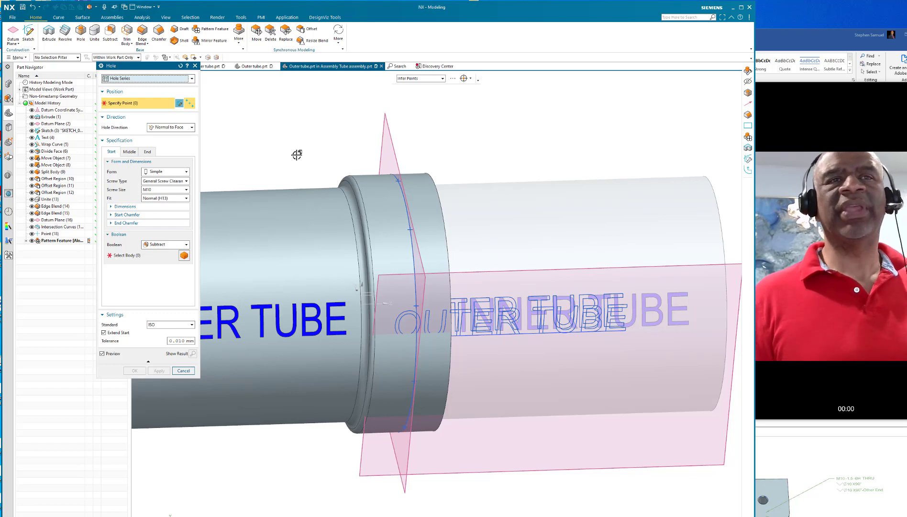
middle_drag(344, 142, 334, 141)
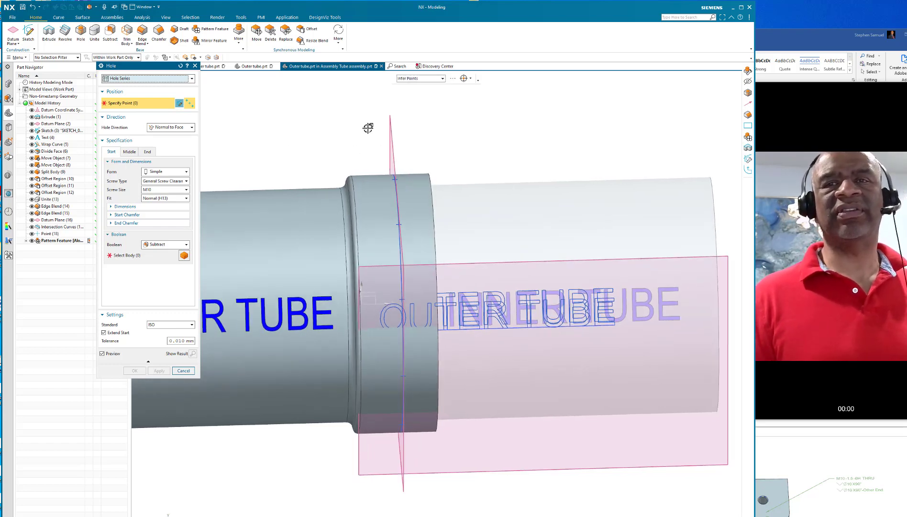
drag(367, 128, 426, 471)
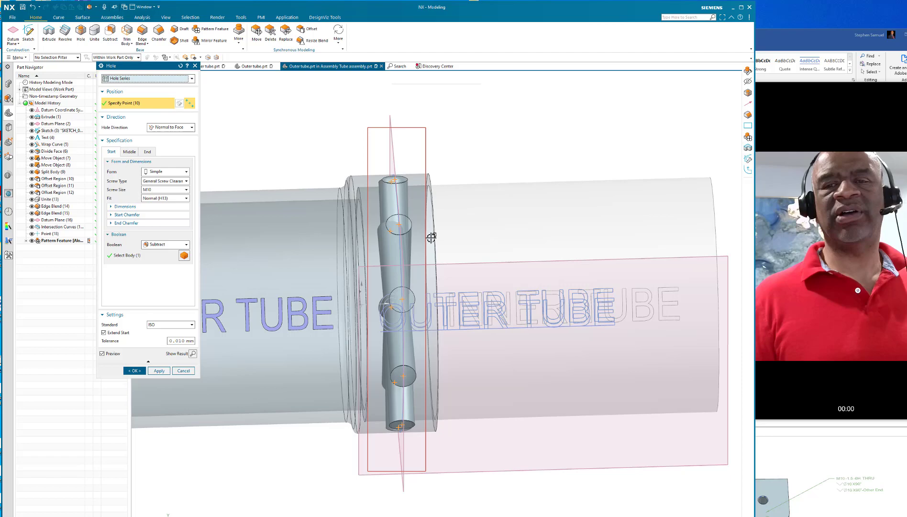
middle_drag(461, 161, 492, 183)
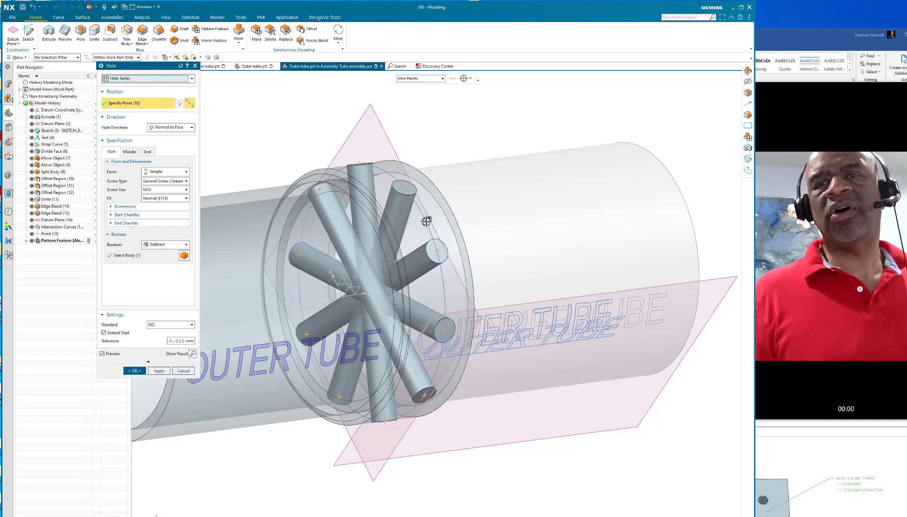
middle_drag(438, 141, 392, 132)
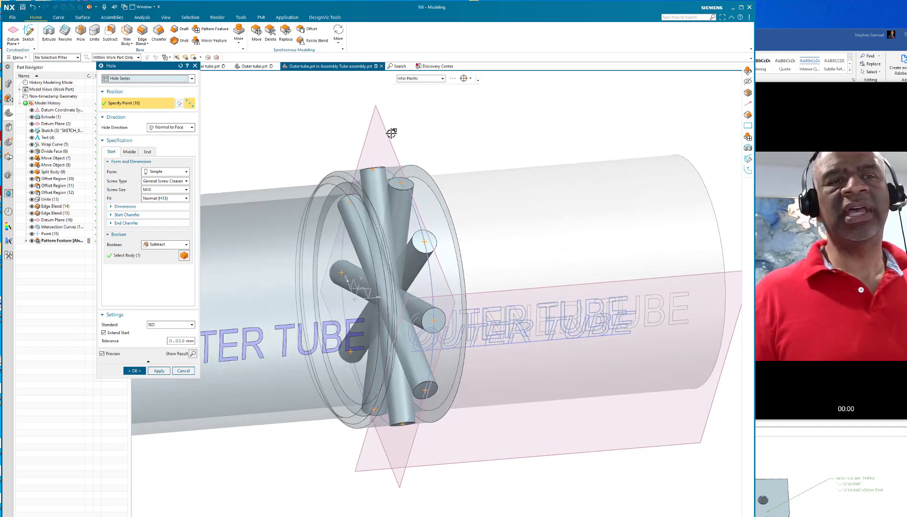
Set the inner tube as end body with Threaded end holes, and create the hole series
click(147, 152)
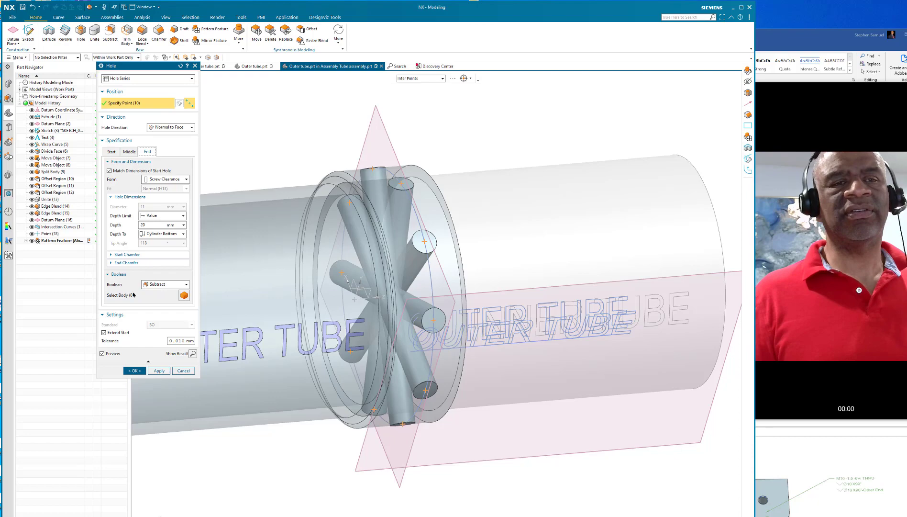
click(125, 295)
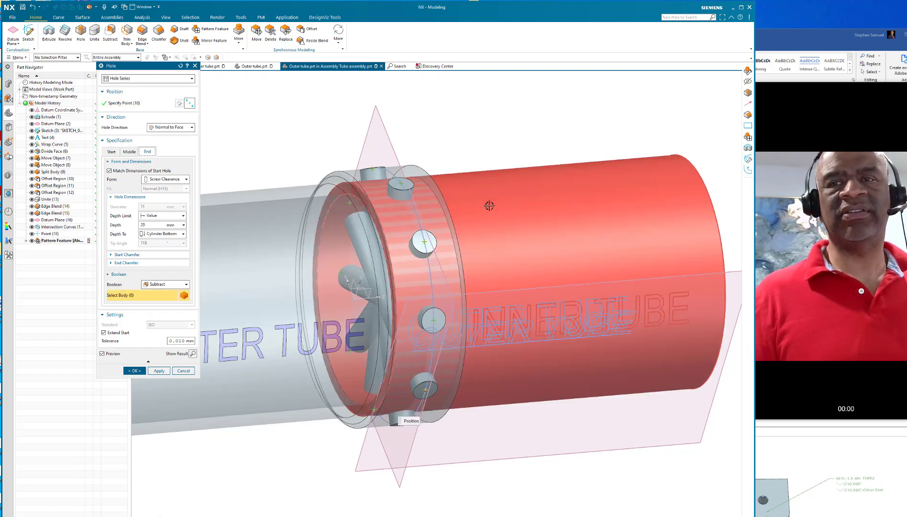
click(489, 205)
middle_drag(449, 150, 476, 148)
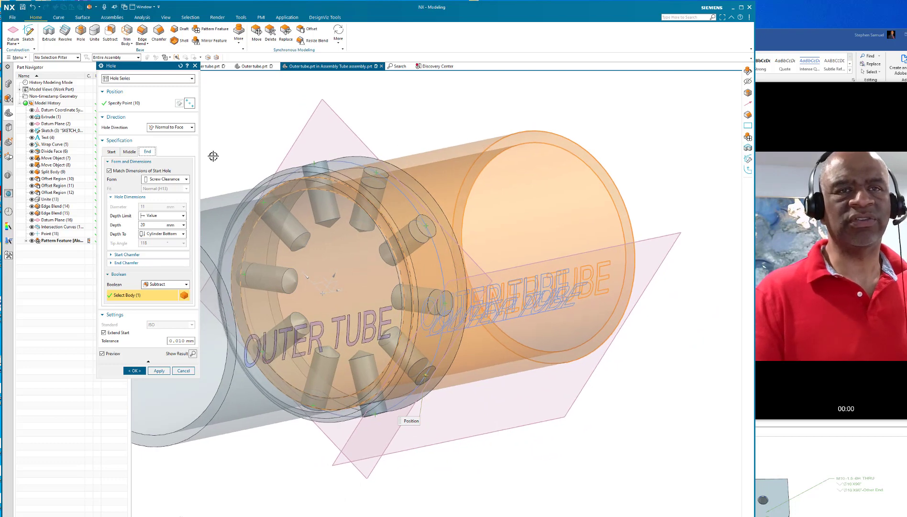
click(179, 180)
click(157, 194)
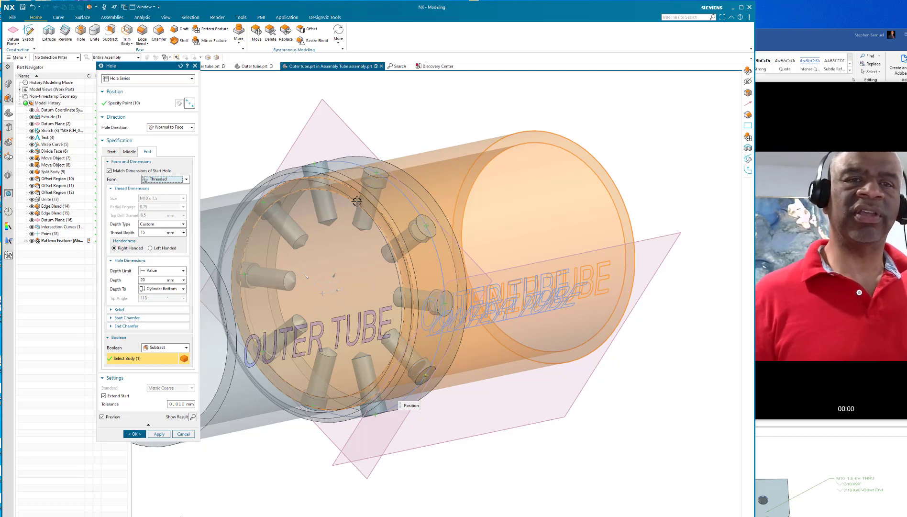
click(133, 434)
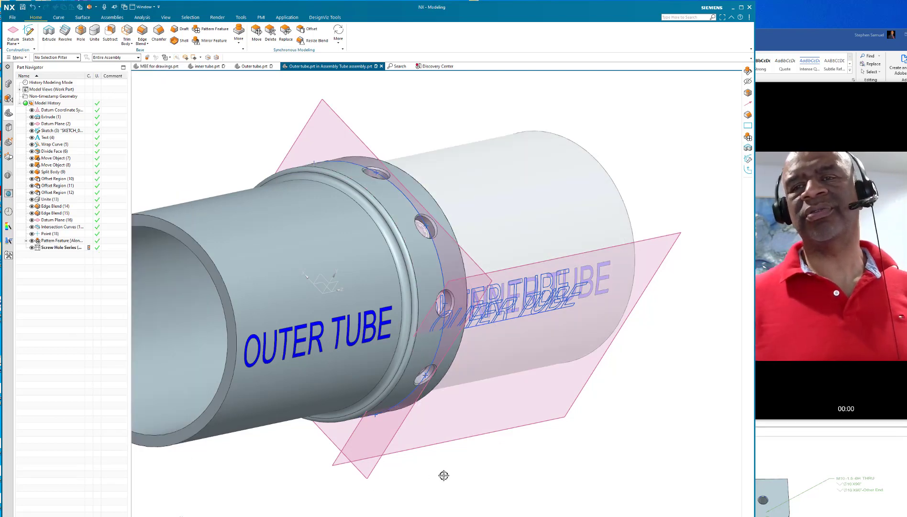
Return the Tube assembly to work part, then orbit and zoom around the ten-hole ring
middle_drag(474, 421, 108, 178)
click(9, 84)
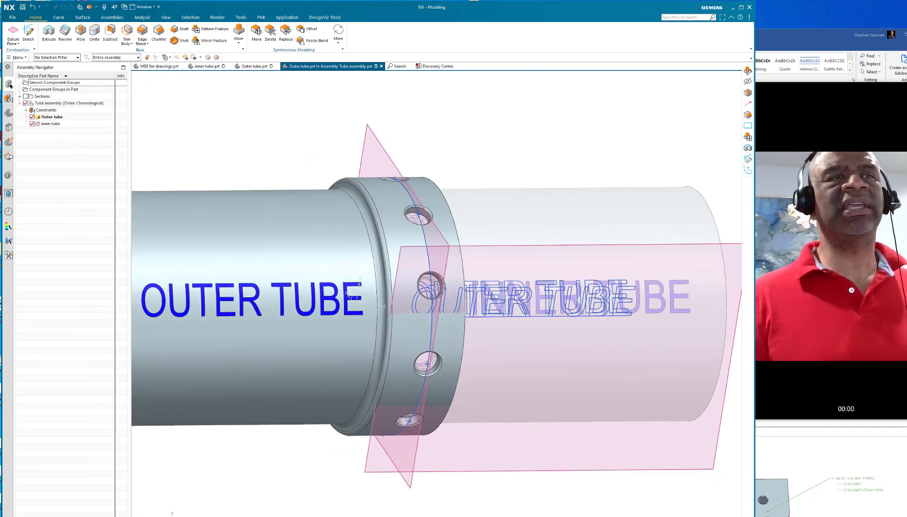
double_click(53, 103)
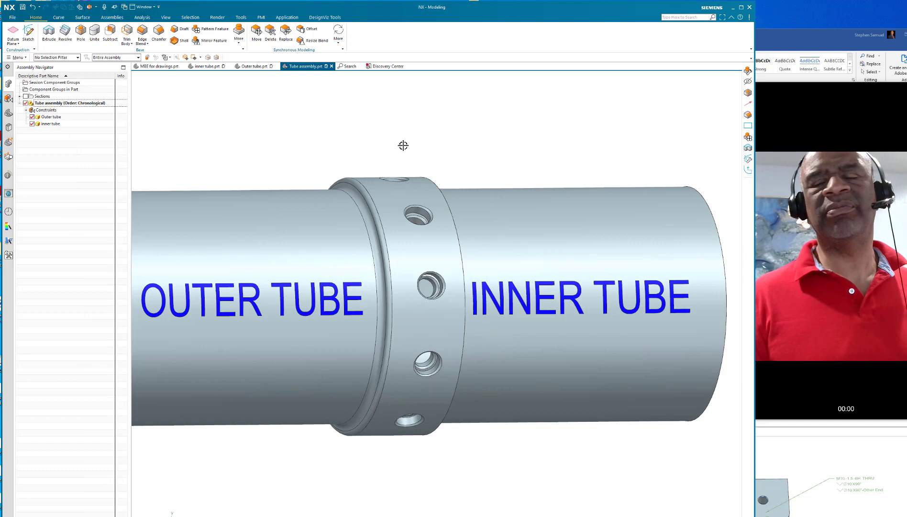
middle_drag(477, 164, 461, 173)
scroll(415, 214, up, 5)
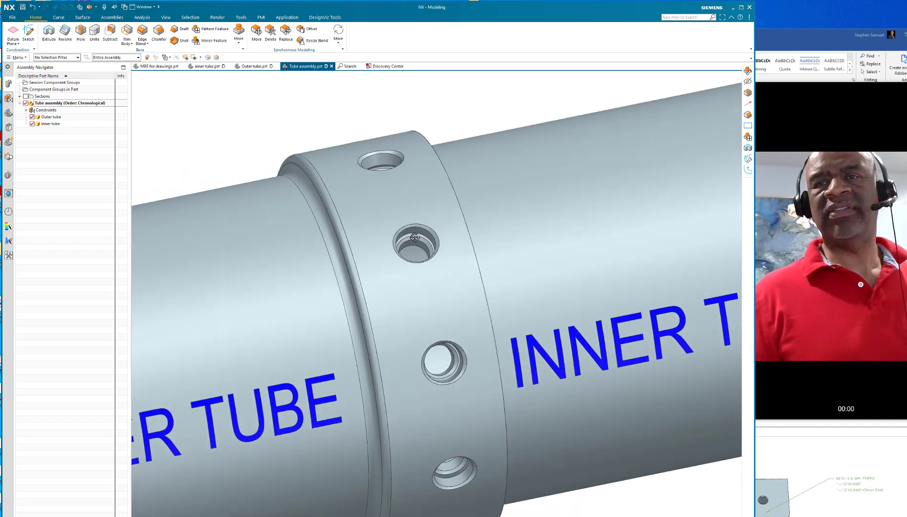
middle_drag(424, 268, 430, 230)
scroll(431, 230, down, 5)
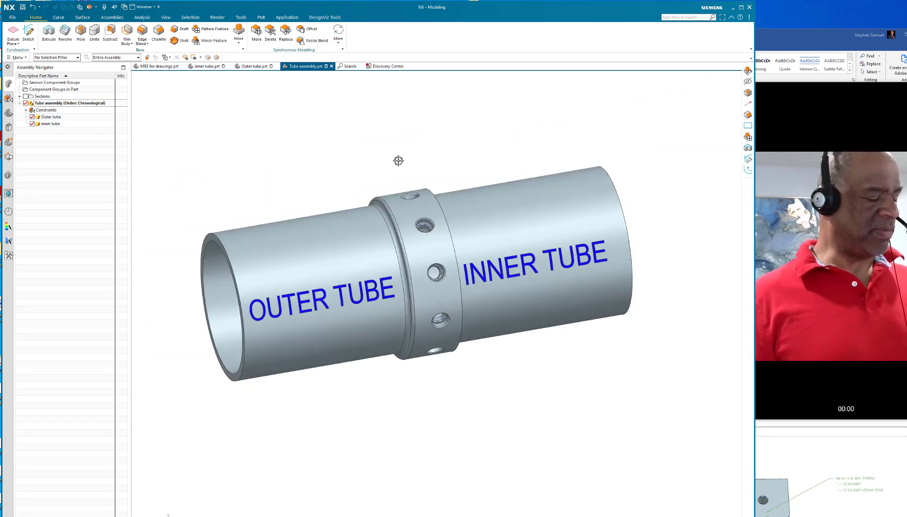
Temporarily hide the outer tube to view the inner tube, then unhide everything
key(ctrl+j)
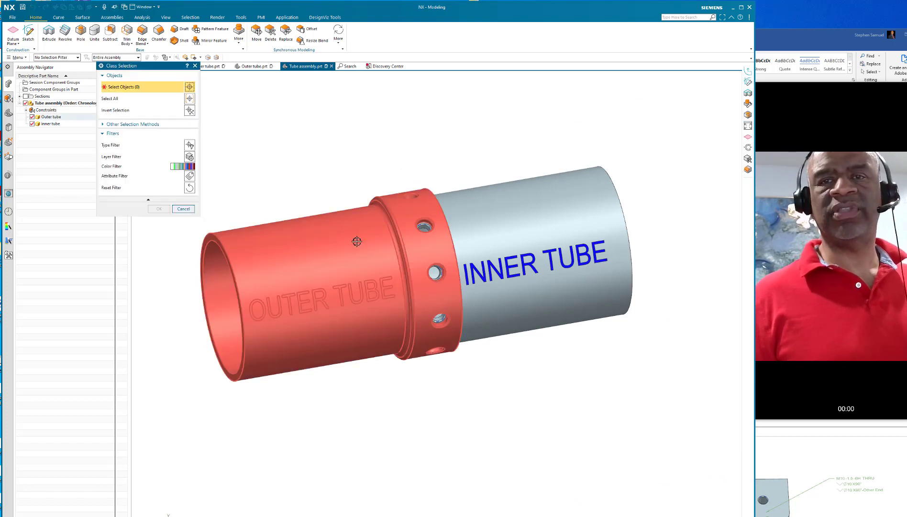
click(358, 242)
click(158, 209)
middle_drag(391, 391, 449, 391)
key(ctrl+shift+u)
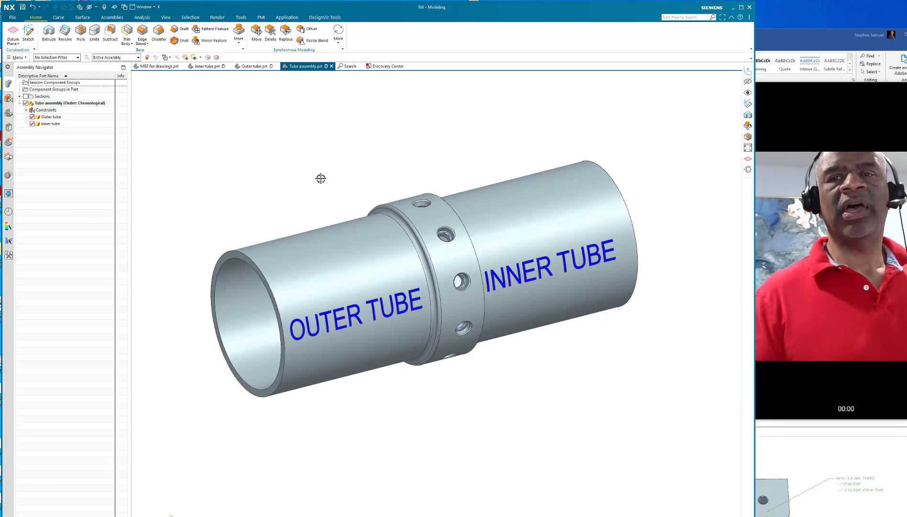
Open the Outer tube part in its own window
right_click(56, 119)
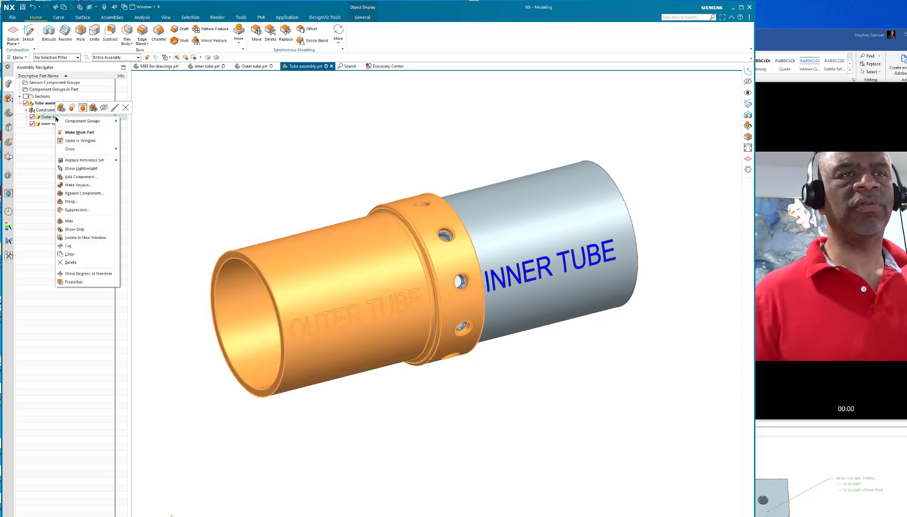
click(73, 141)
middle_drag(505, 160, 421, 157)
Highlight the Screw Hole Series in the outer tube's Part Navigator
click(9, 113)
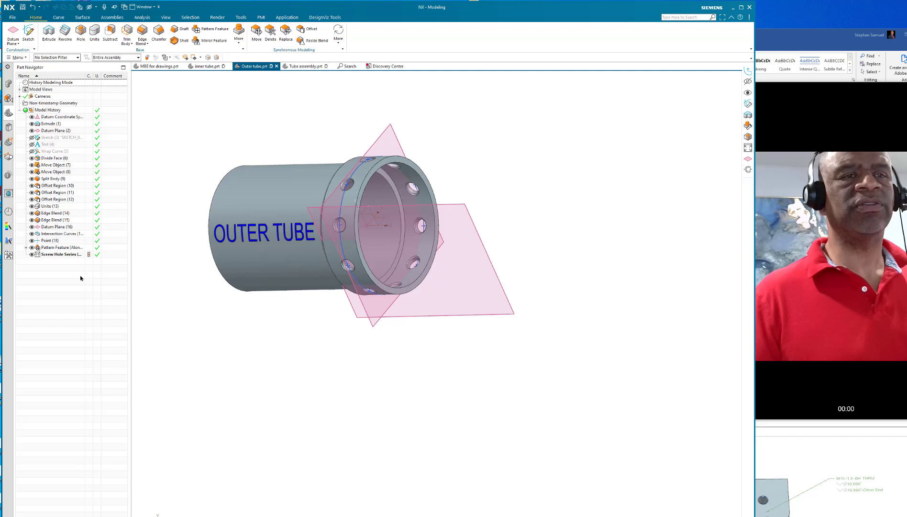
click(63, 255)
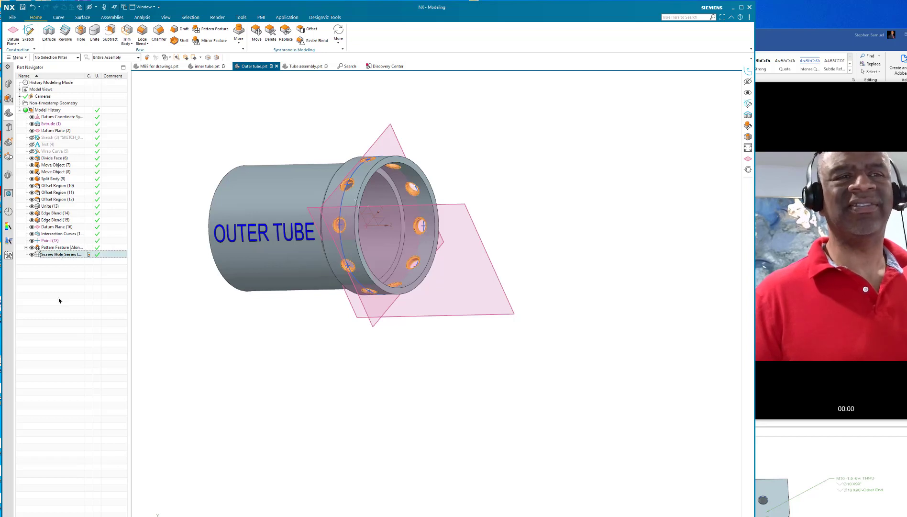
click(59, 300)
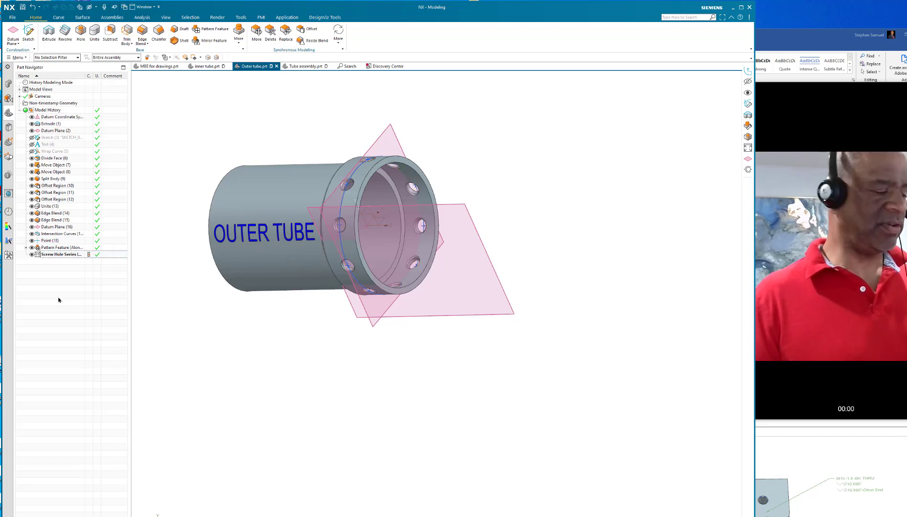
Go back to the parent Tube assembly and right-click the Inner tube component
click(9, 98)
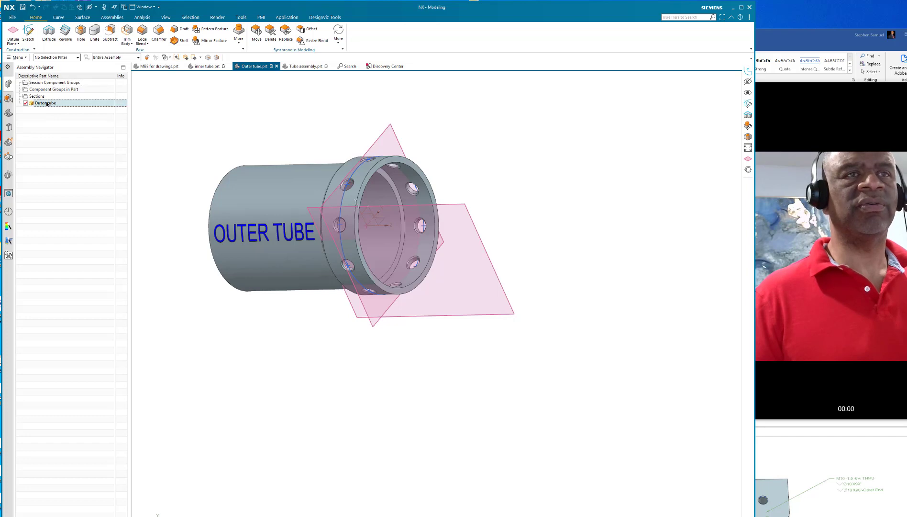
right_click(47, 104)
mouse_move(67, 118)
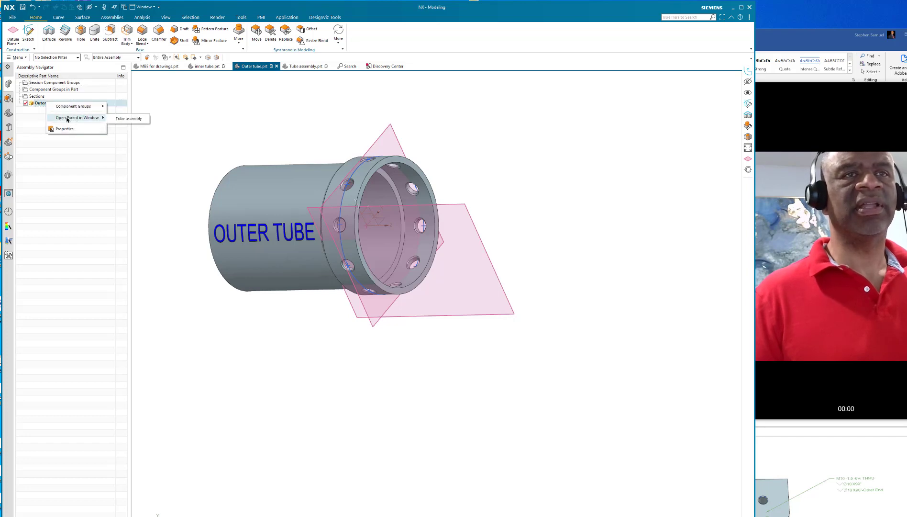
click(129, 118)
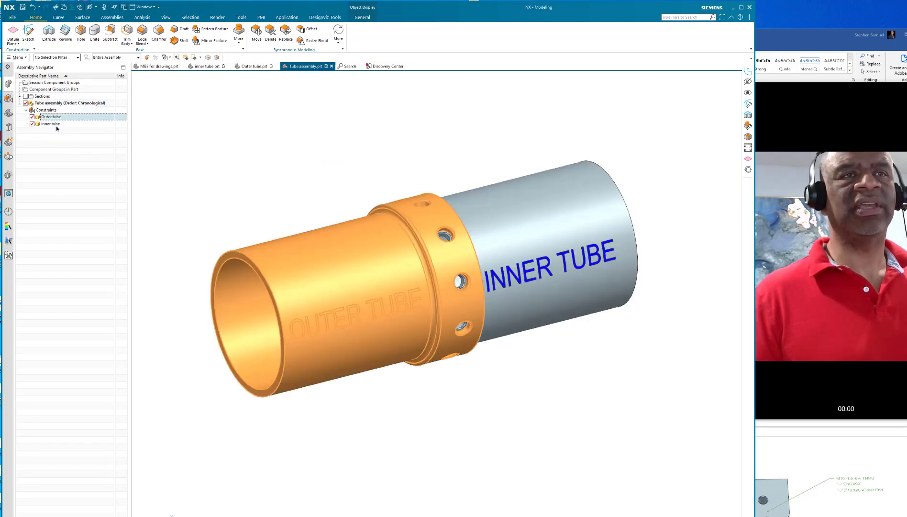
right_click(53, 123)
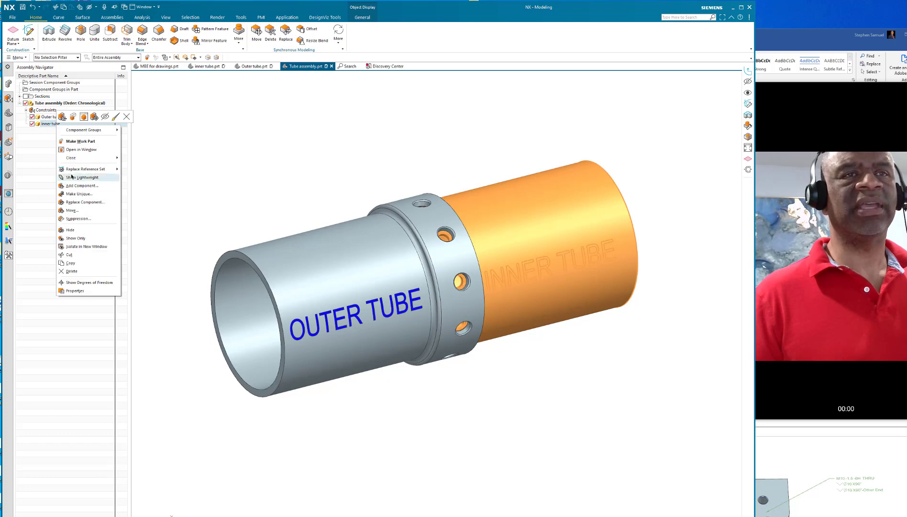
Open the Inner tube part in its own window
click(83, 151)
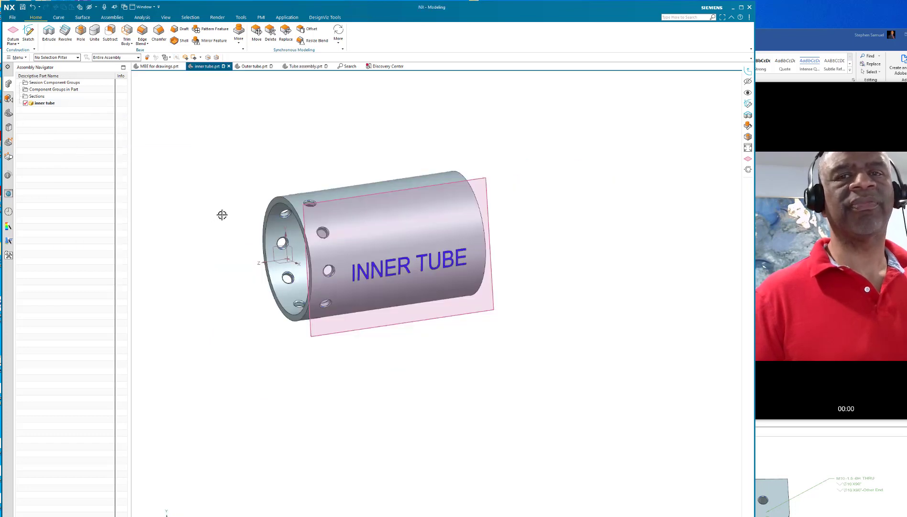
middle_drag(289, 166, 289, 174)
scroll(294, 180, up, 5)
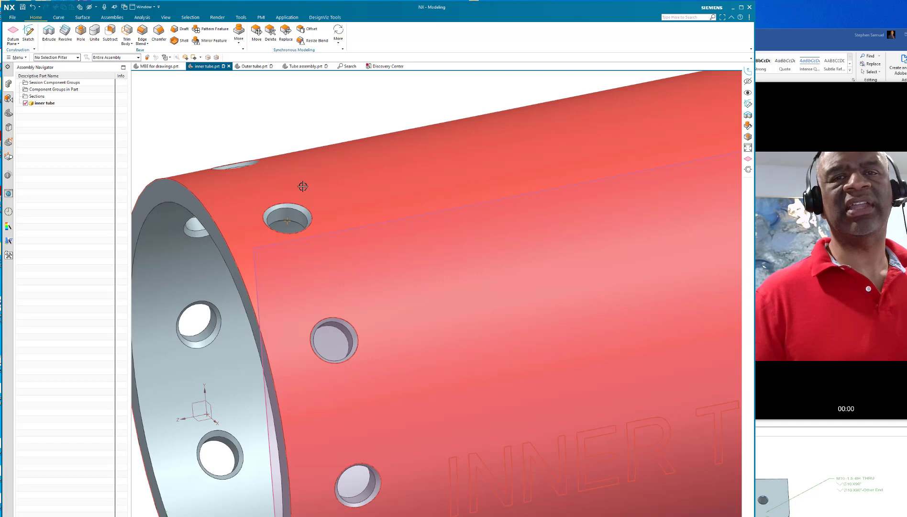
scroll(287, 158, down, 2)
Display the inner tube as Static Wireframe and show its Part Navigator history
right_click(273, 110)
mouse_move(310, 187)
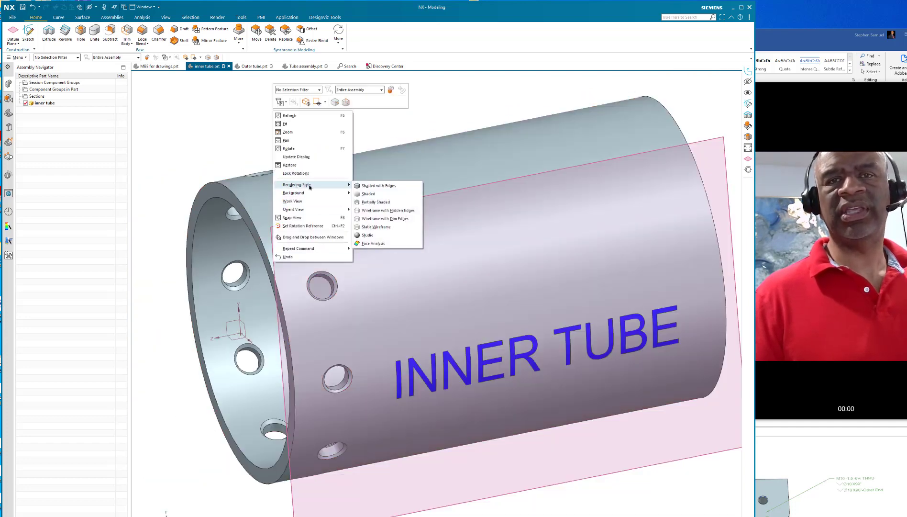
click(373, 228)
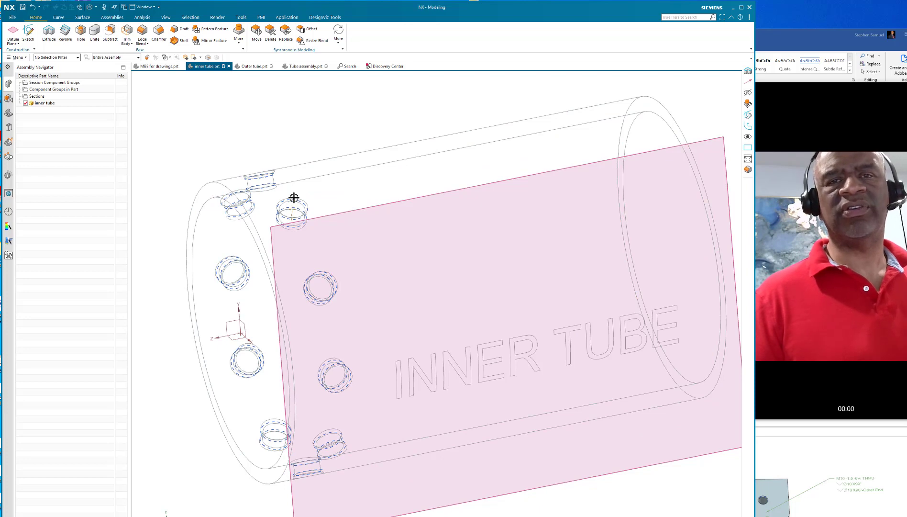
middle_drag(318, 230, 363, 268)
scroll(368, 276, up, 5)
scroll(362, 247, down, 5)
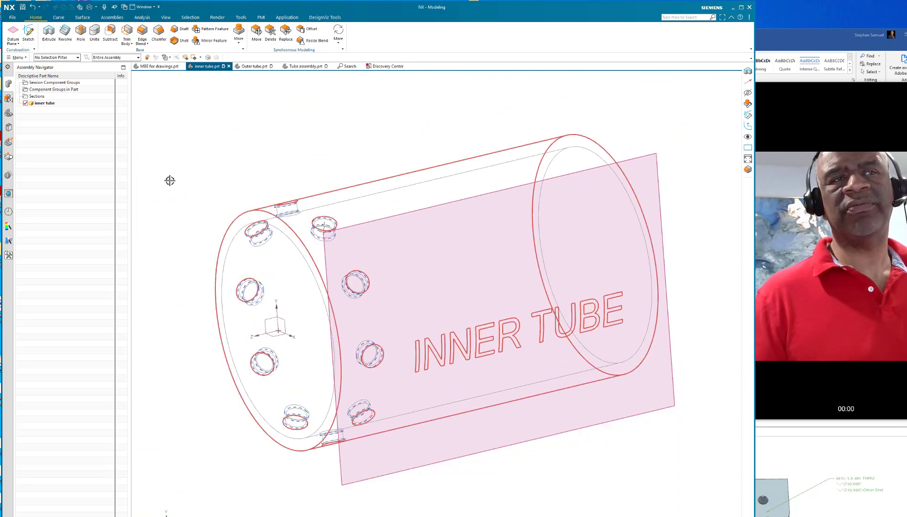
click(10, 114)
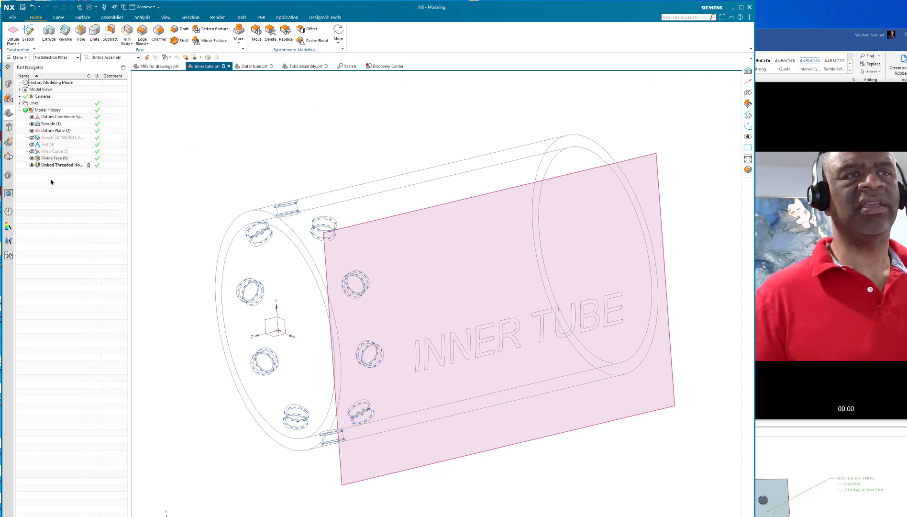
click(55, 165)
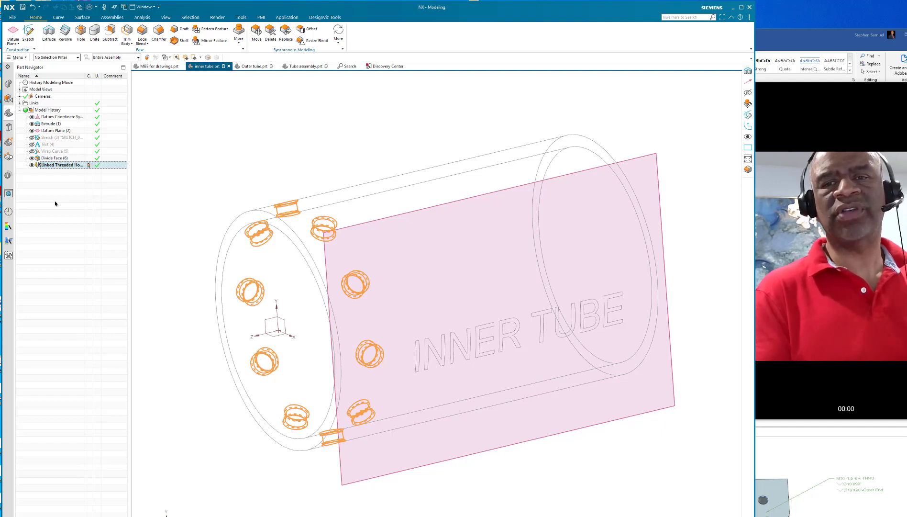
key(Escape)
mouse_move(273, 155)
middle_down()
mouse_move(314, 152)
mouse_move(269, 148)
mouse_move(296, 194)
mouse_move(269, 206)
mouse_move(290, 192)
mouse_move(287, 201)
middle_up()
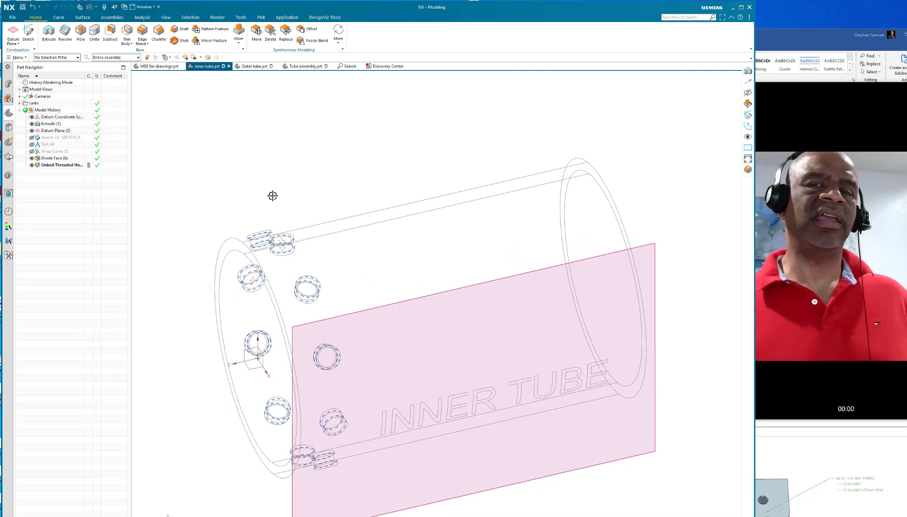
mouse_move(272, 195)
middle_down()
mouse_move(297, 195)
mouse_move(290, 199)
middle_up()
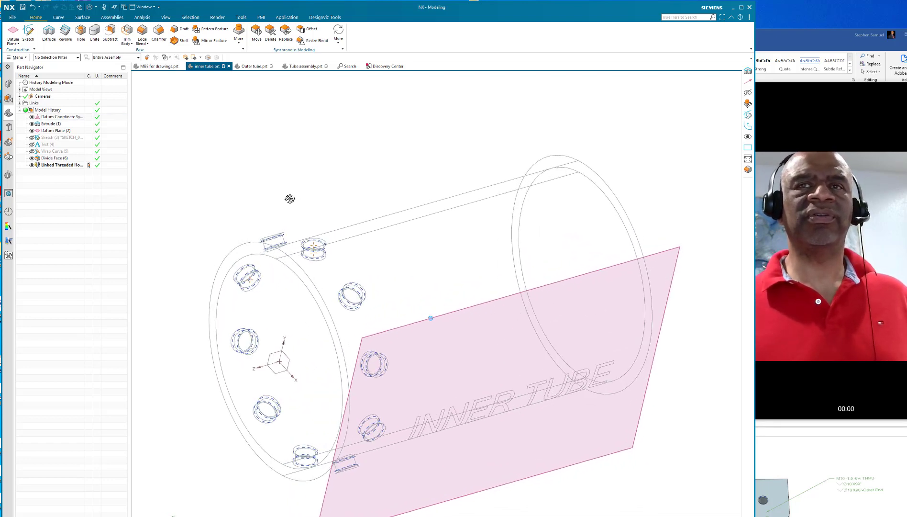
Switch to the Assemblies ribbon and orbit the wireframe inner tube to view its threaded holes
click(112, 18)
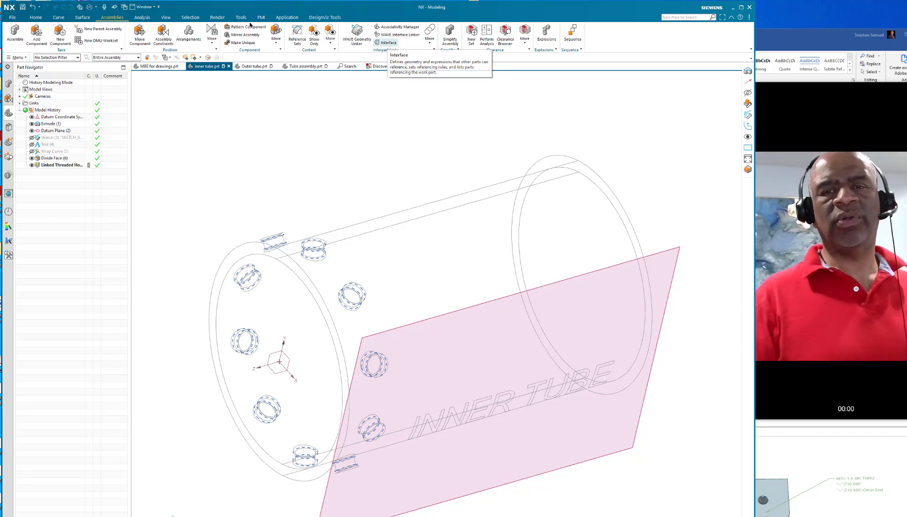
middle_drag(354, 170, 344, 154)
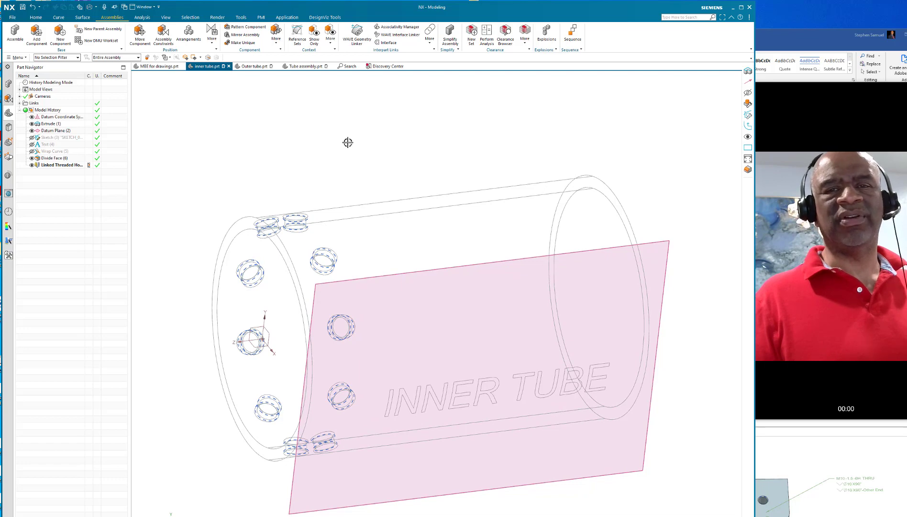
middle_drag(348, 143, 340, 142)
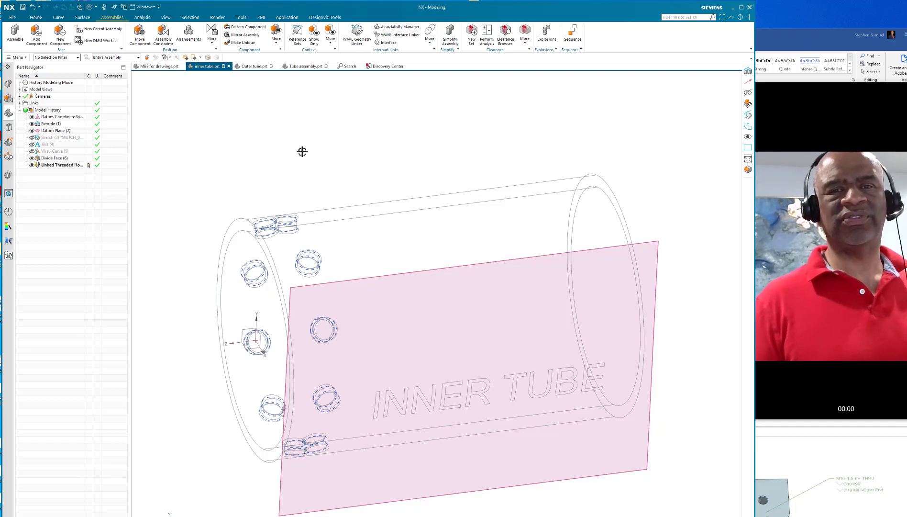
mouse_move(302, 149)
middle_down()
mouse_move(320, 166)
mouse_move(314, 158)
middle_up()
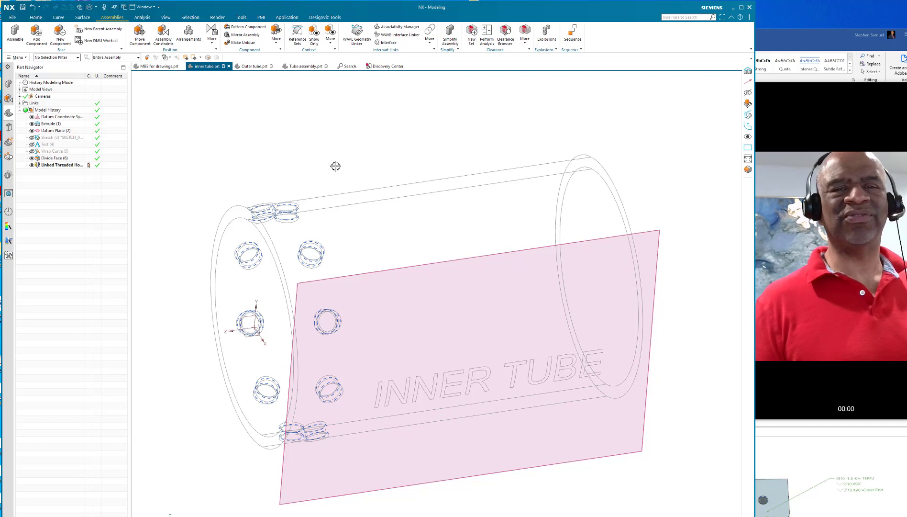
shift+middle_drag(342, 167, 336, 133)
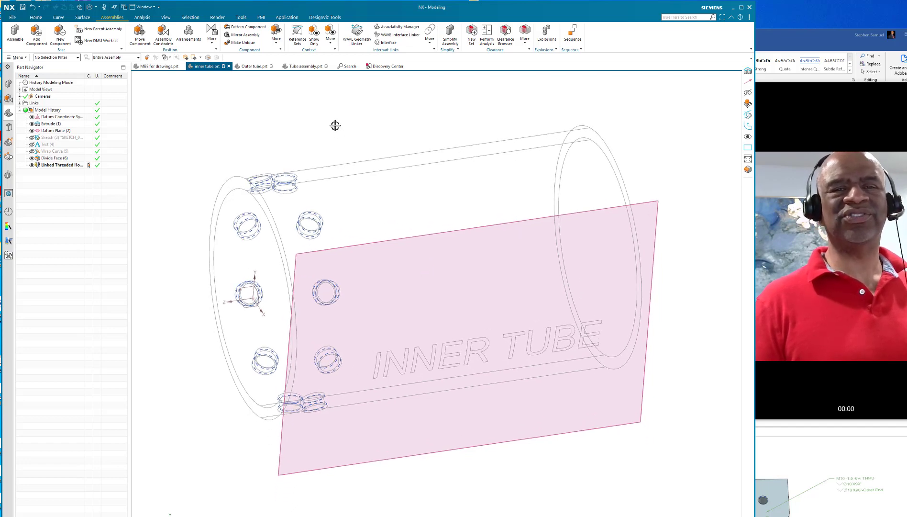